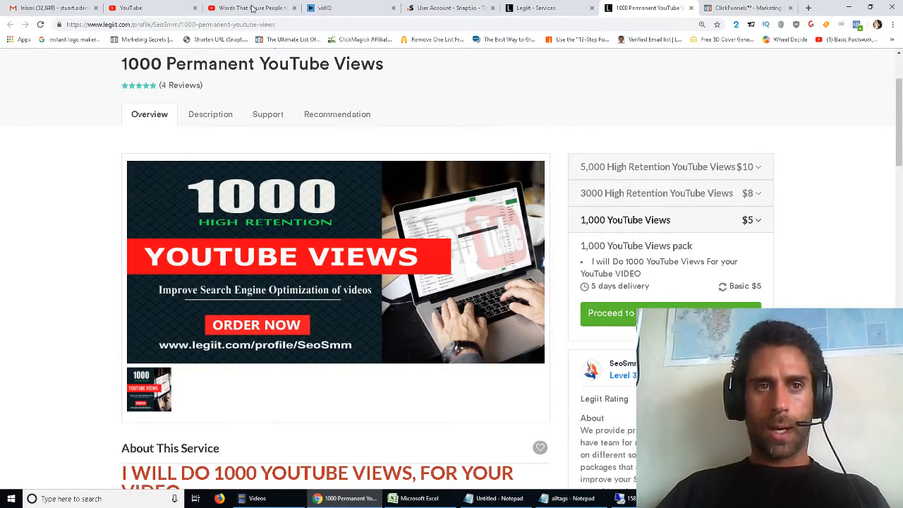
Step: Switch to YouTube and open the channel's list of uploaded videos in YouTube Studio
left_click(144, 8)
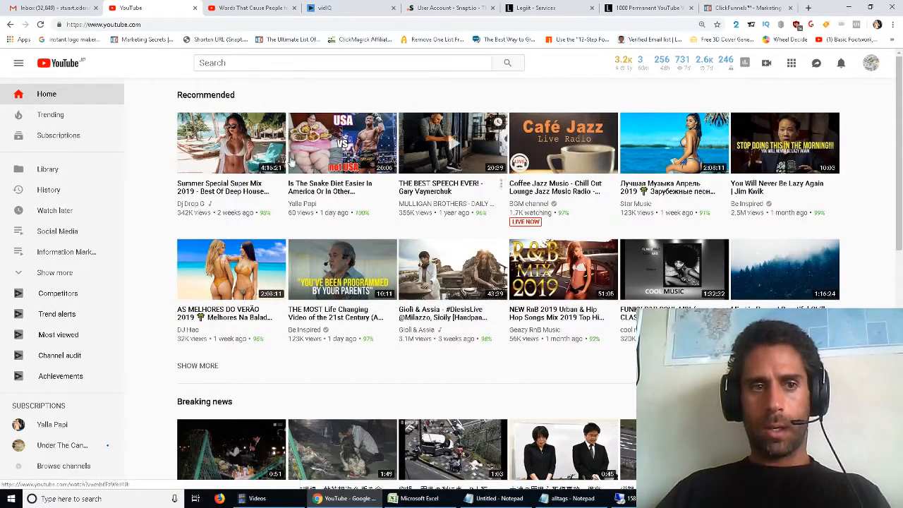
left_click(867, 71)
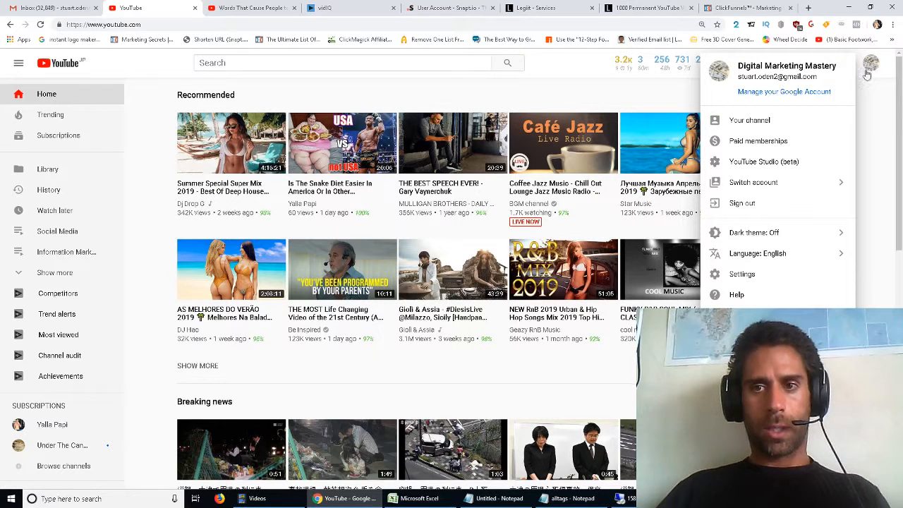
left_click(781, 163)
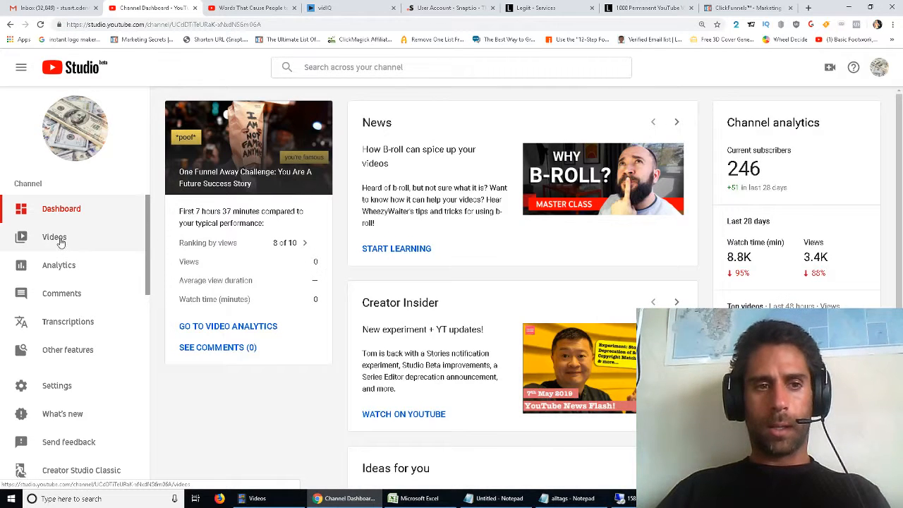
left_click(58, 238)
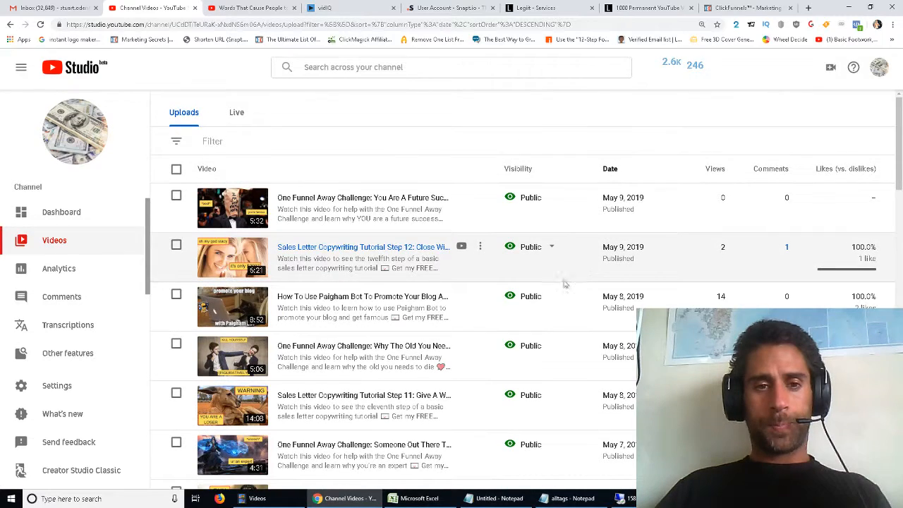
Step: Find the upload "Sales Letter Copywriting Tutorial Step 1: Get Attention" and open its details in a separate tab
scroll(402, 304, "down", 4)
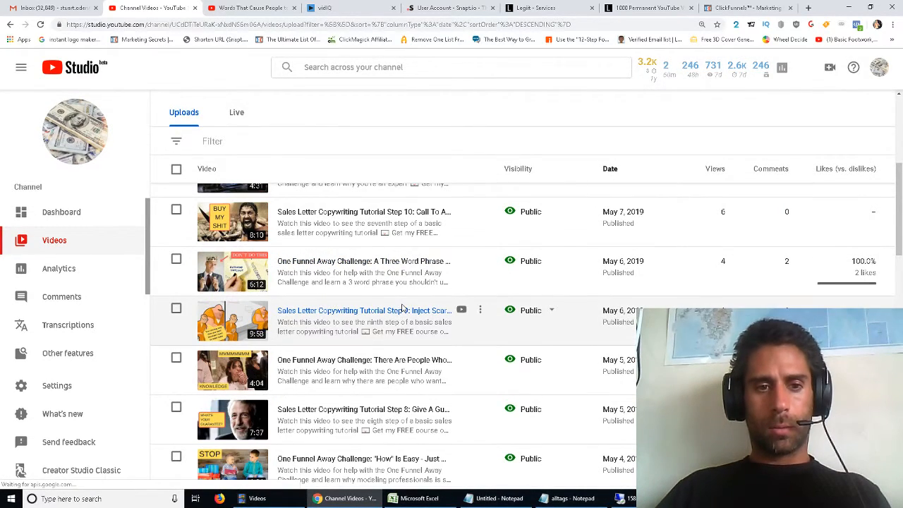
scroll(341, 408, "down", 3)
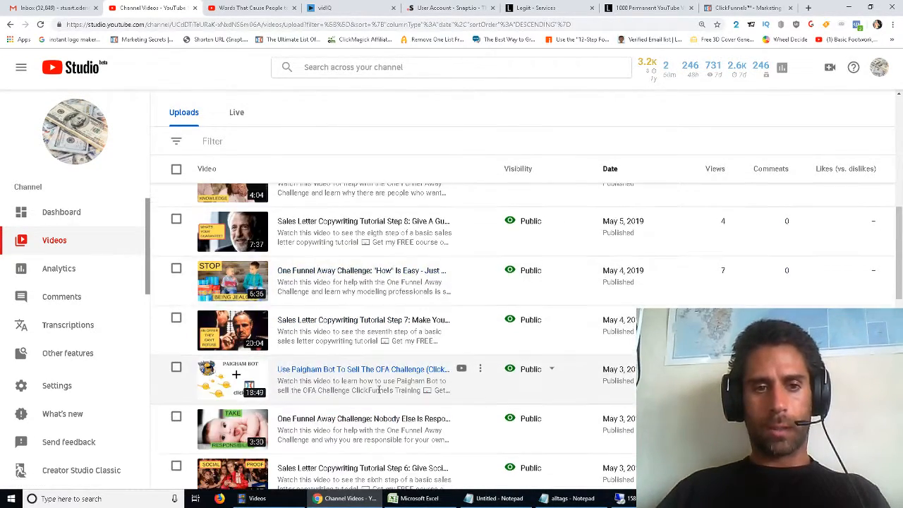
scroll(379, 389, "down", 1)
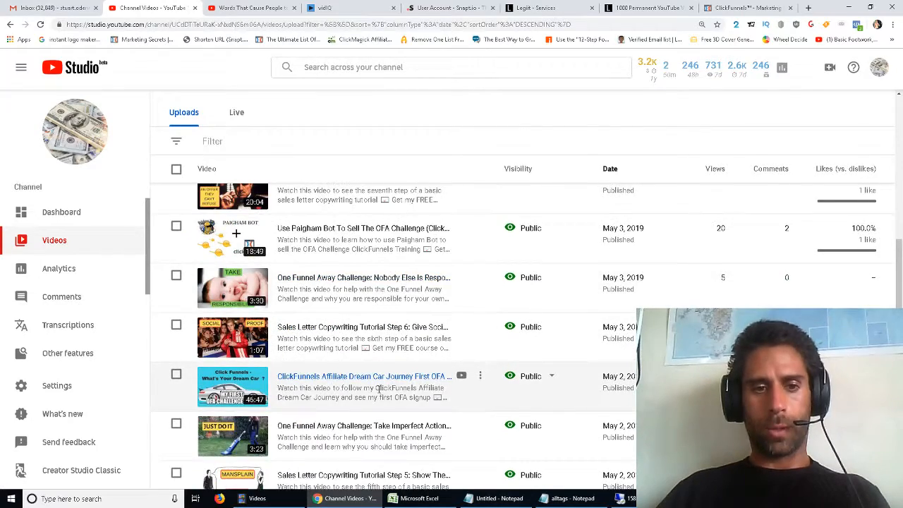
scroll(379, 392, "down", 4)
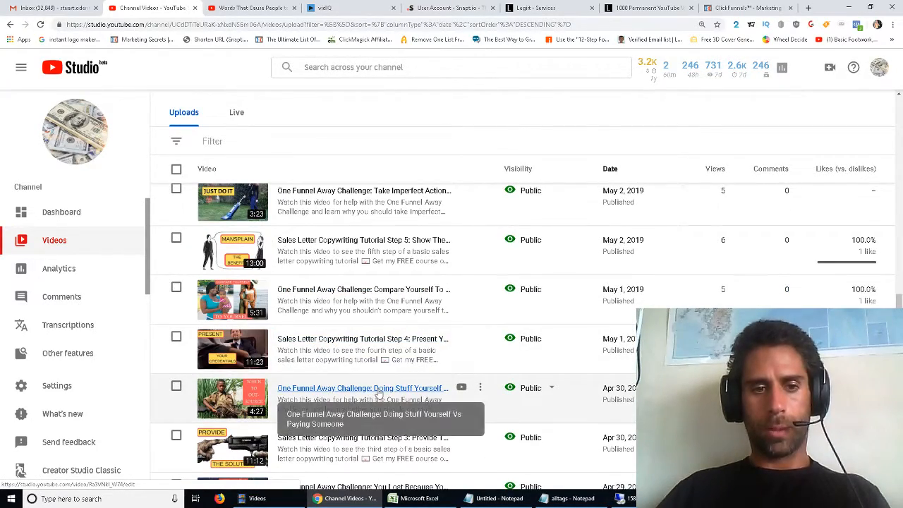
scroll(379, 395, "down", 3)
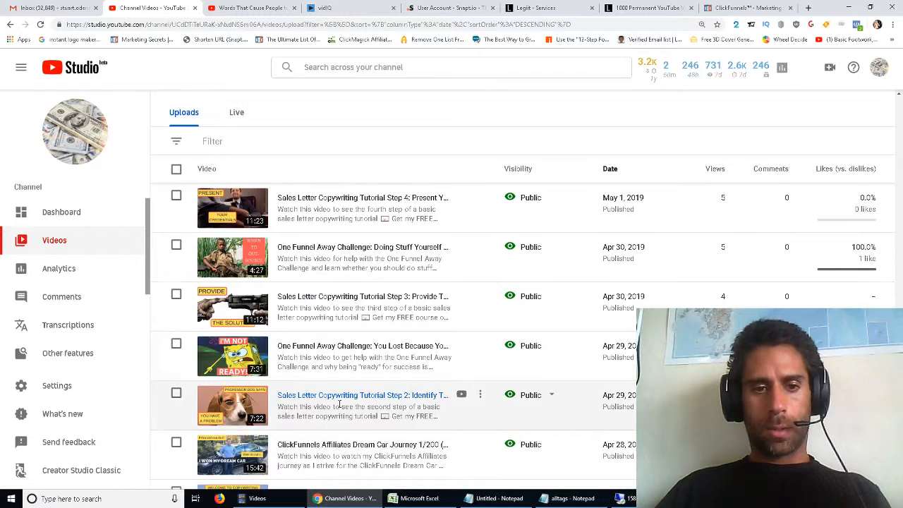
scroll(340, 408, "down", 2)
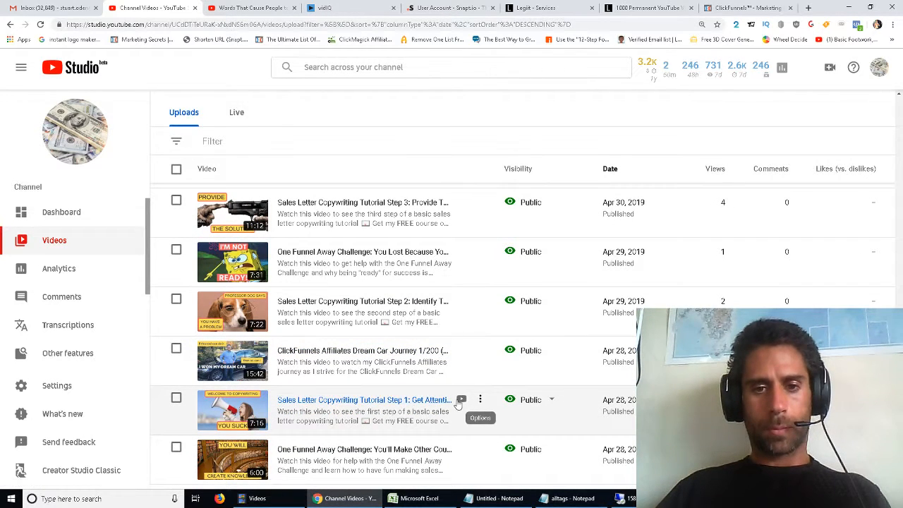
middle_click(423, 405)
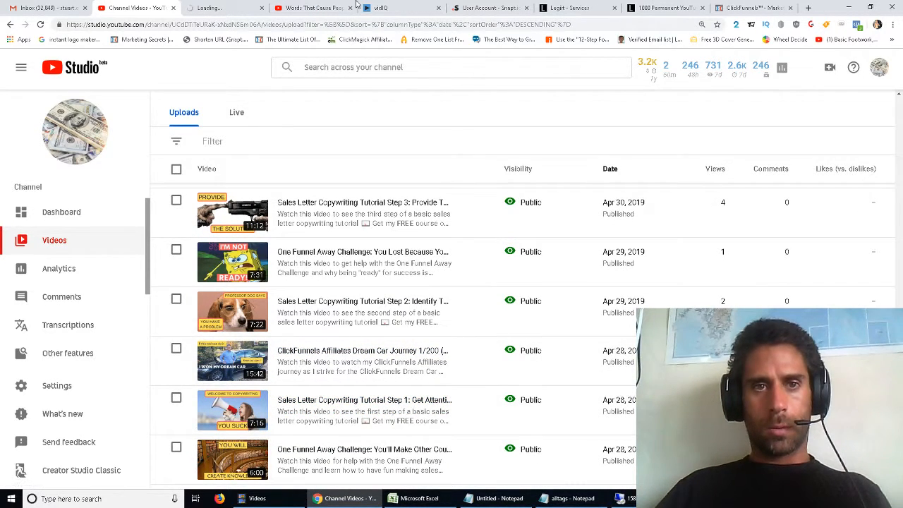
left_click(233, 7)
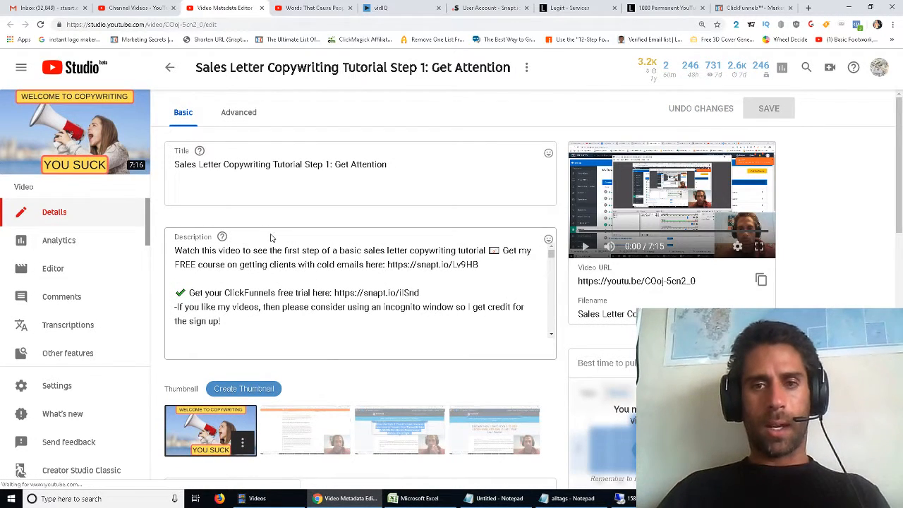
Step: Examine the video's title, highlighting the keyword phrase "Copywriting Tutorial"
left_click(312, 195)
left_click(303, 164)
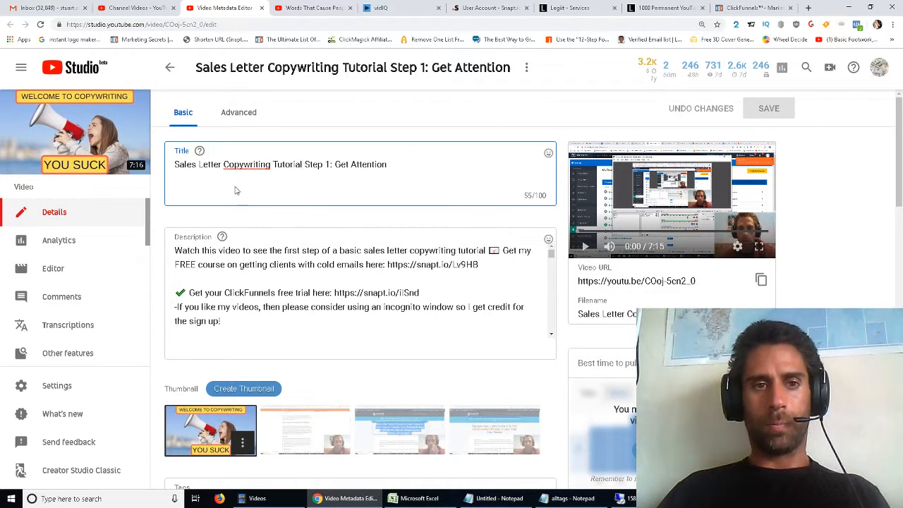
left_click_drag(173, 164, 296, 164)
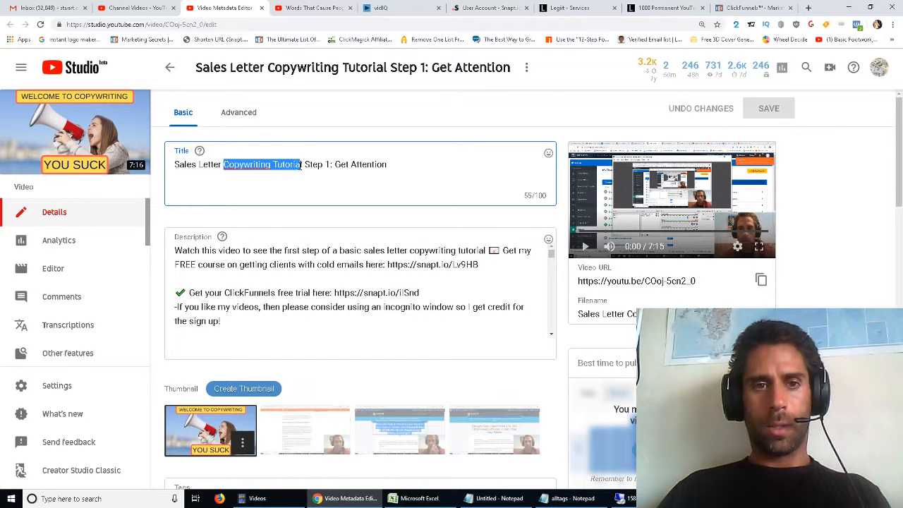
left_click(301, 164)
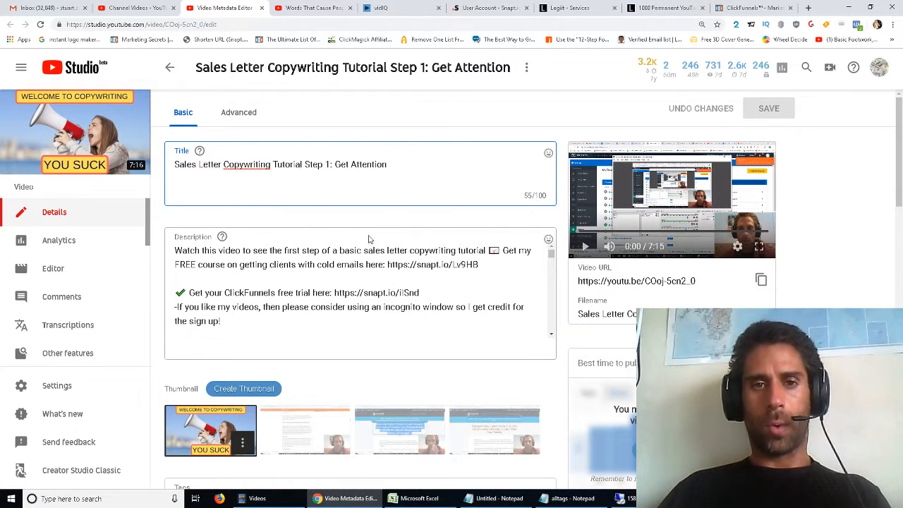
Step: Switch to ClickFunnels, open the copywriting membership funnel in a separate tab and review the lessons in its membership area
left_click(715, 5)
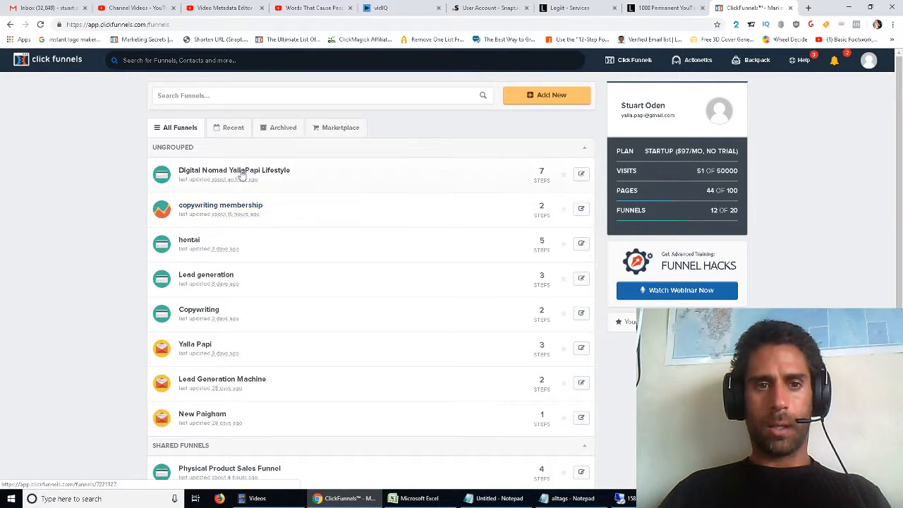
middle_click(235, 206)
left_click(336, 163)
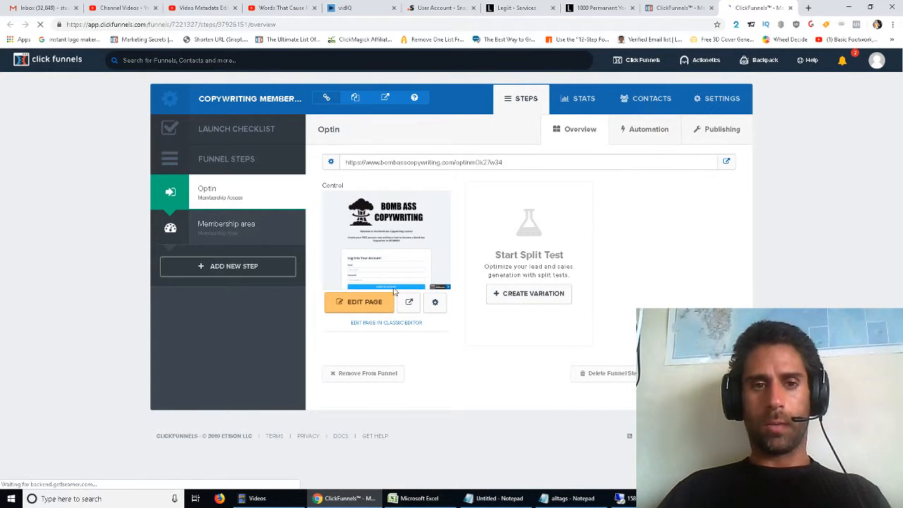
left_click(206, 235)
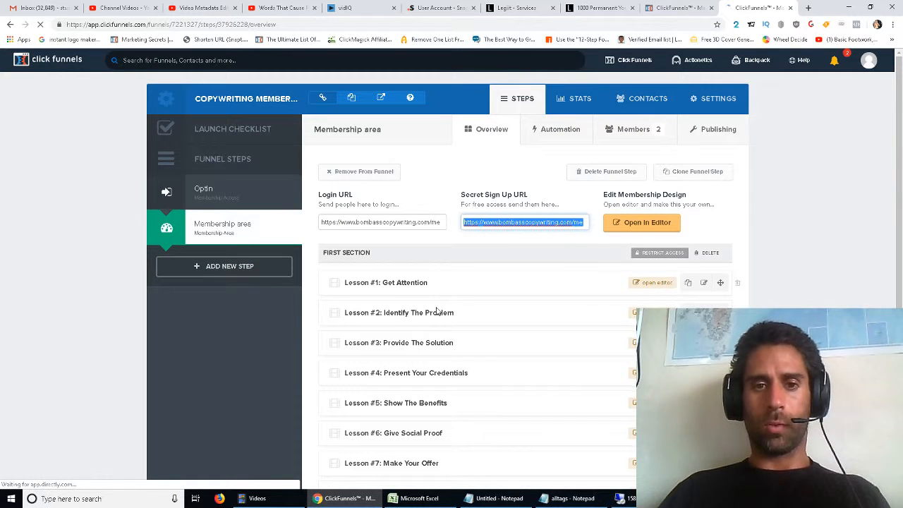
scroll(469, 308, "down", 3)
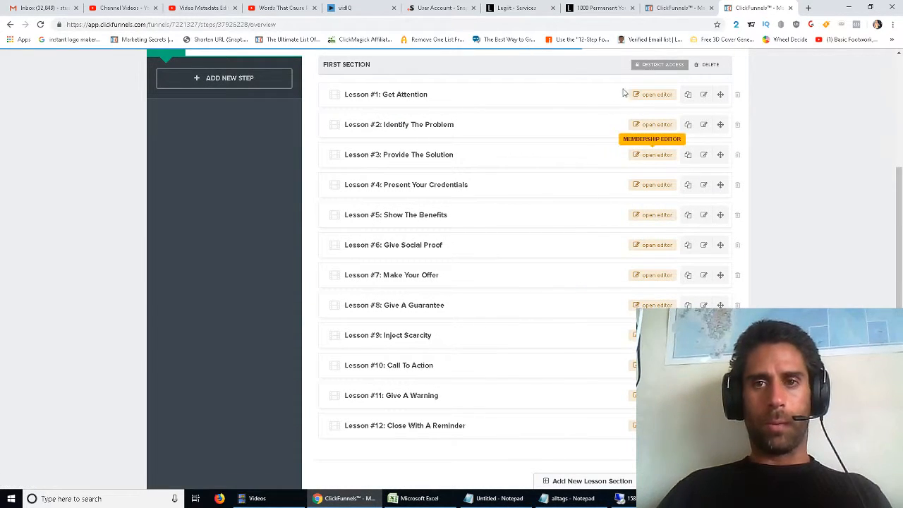
Step: Return to YouTube Studio and check the sales letter copywriting tutorials in the channel's uploads list
left_click(289, 7)
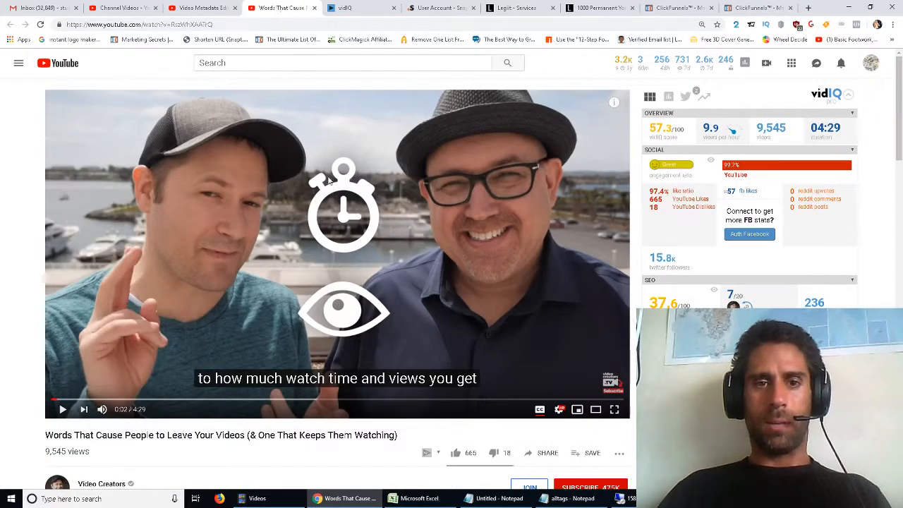
left_click(218, 7)
left_click(140, 6)
left_click(197, 7)
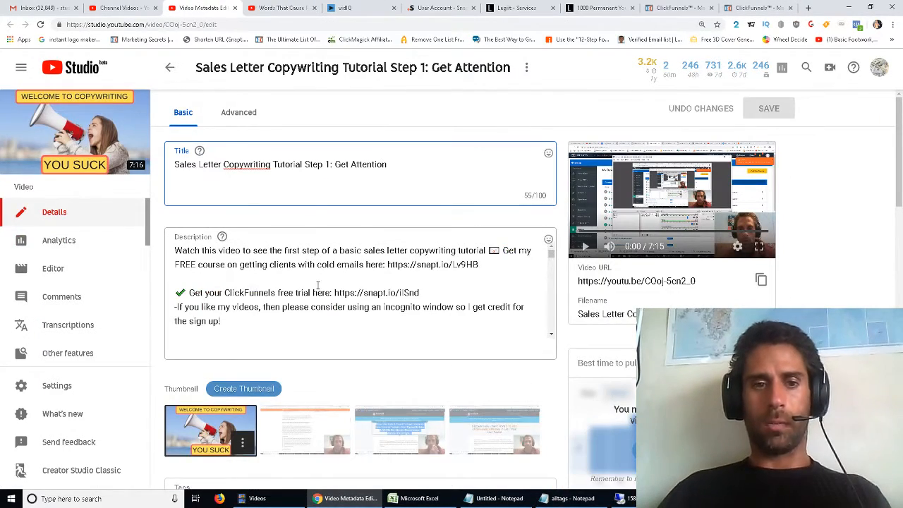
left_click(158, 5)
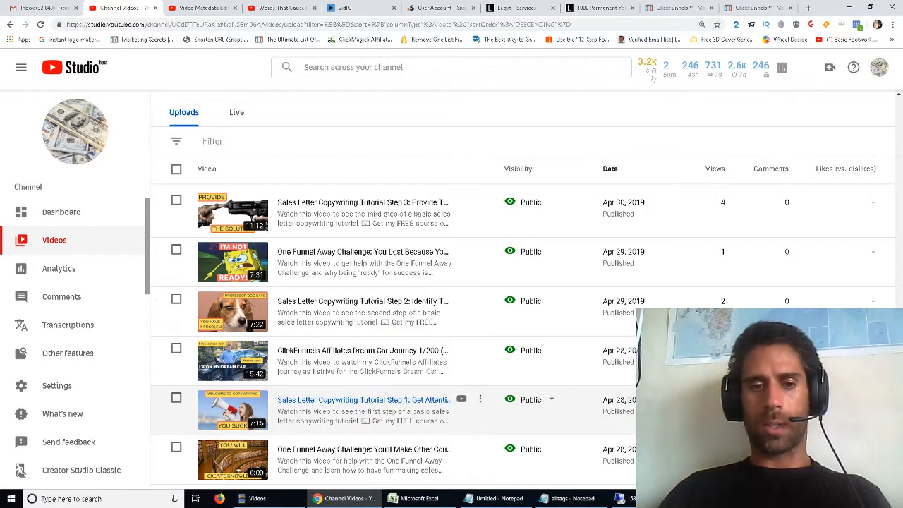
scroll(367, 399, "down", 1)
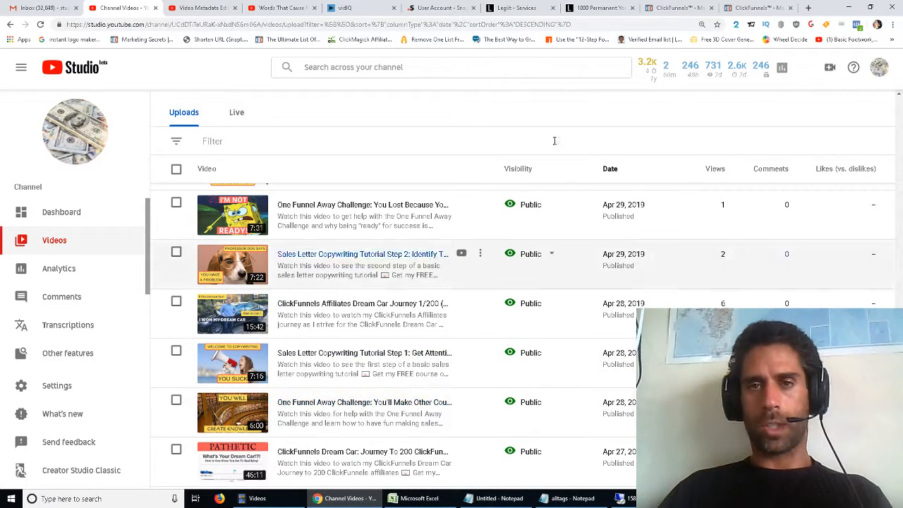
Step: Return to the Step 1 video's details and examine the description's opening, including the free cold-email course and ClickFunnels trial links
left_click(196, 7)
left_click(394, 304)
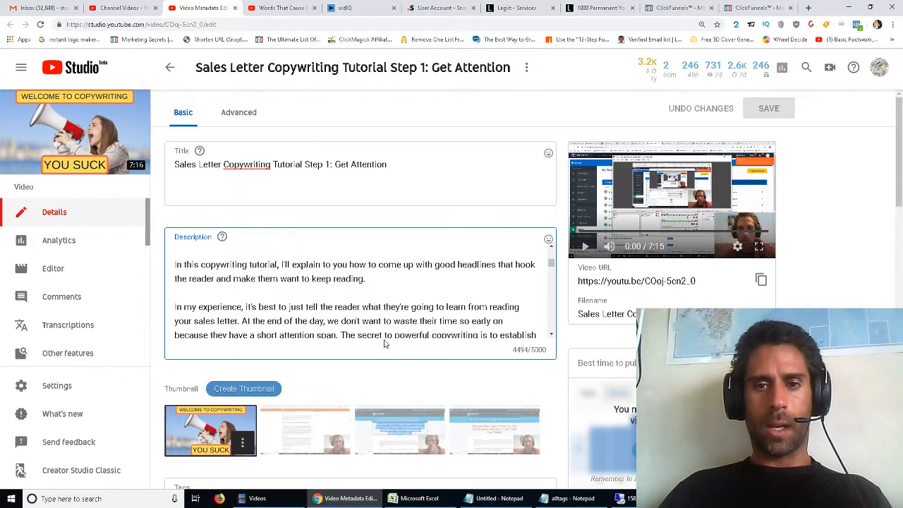
scroll(383, 297, "up", 3)
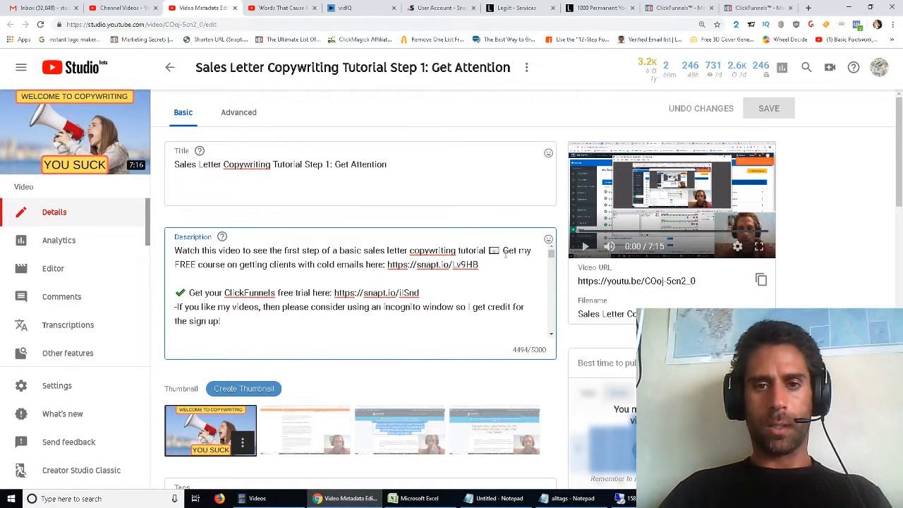
left_click_drag(492, 250, 495, 261)
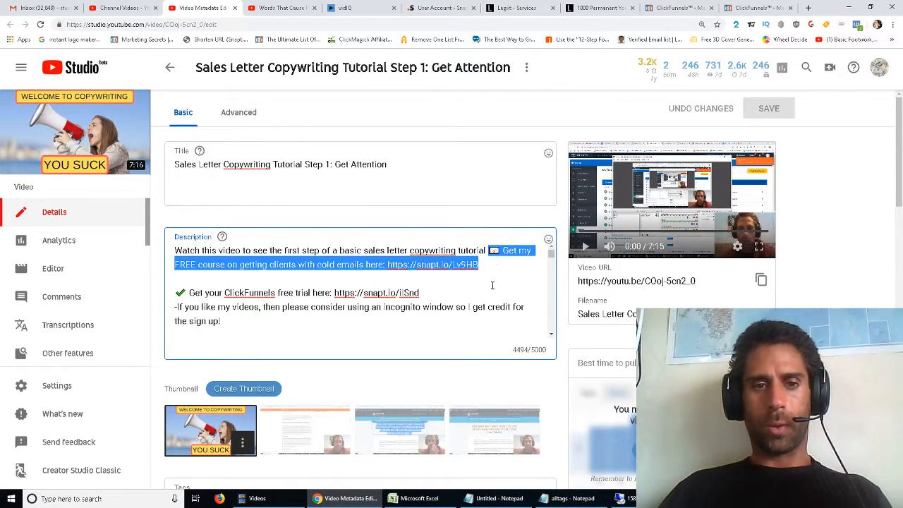
left_click(493, 285)
mouse_move(231, 323)
left_mouse_down()
mouse_move(192, 322)
mouse_move(176, 295)
mouse_move(228, 318)
left_mouse_up()
left_click(178, 295)
left_click(230, 320)
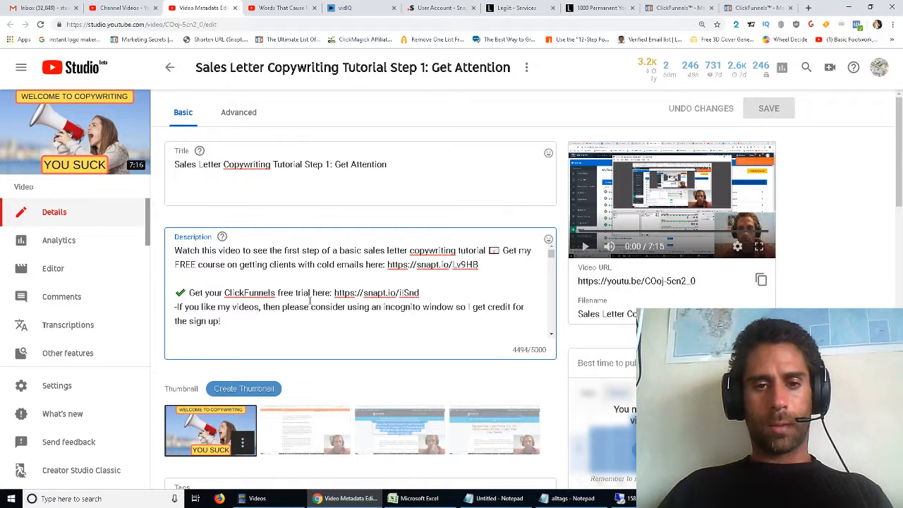
Step: Examine the description's promotional links for the Bomb Ass Copywriting course, Paigham Bot coupon and One Funnel Away Challenge
scroll(309, 301, "down", 10)
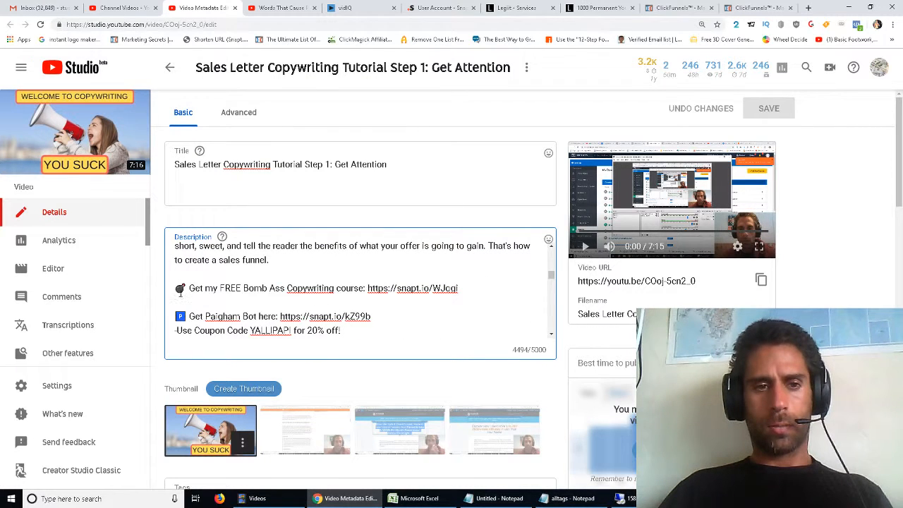
left_click_drag(181, 289, 445, 288)
left_click_drag(177, 316, 344, 317)
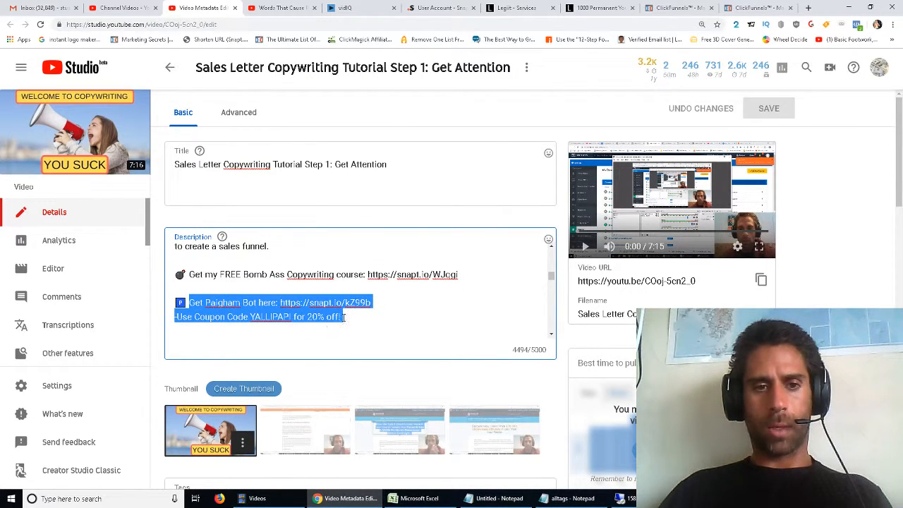
scroll(344, 316, "up", 10)
left_click_drag(209, 252, 362, 281)
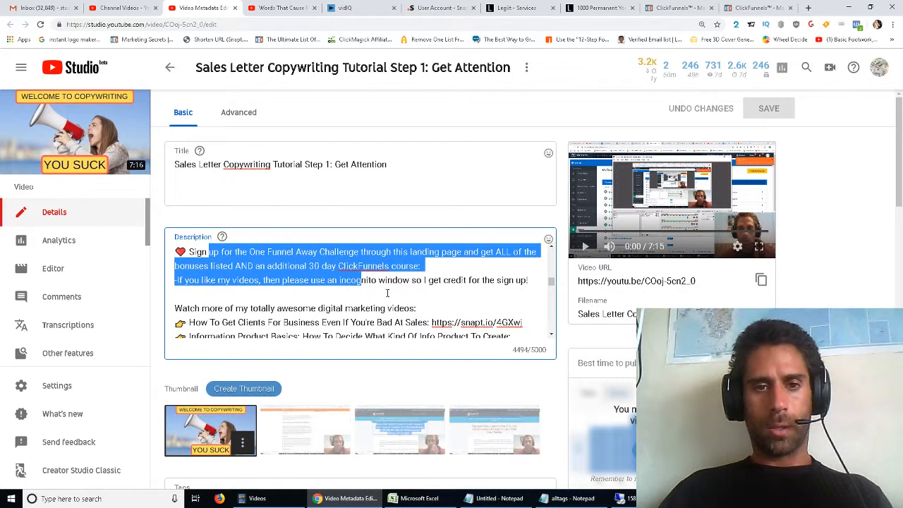
triple_click(385, 281)
key("BackSpace")
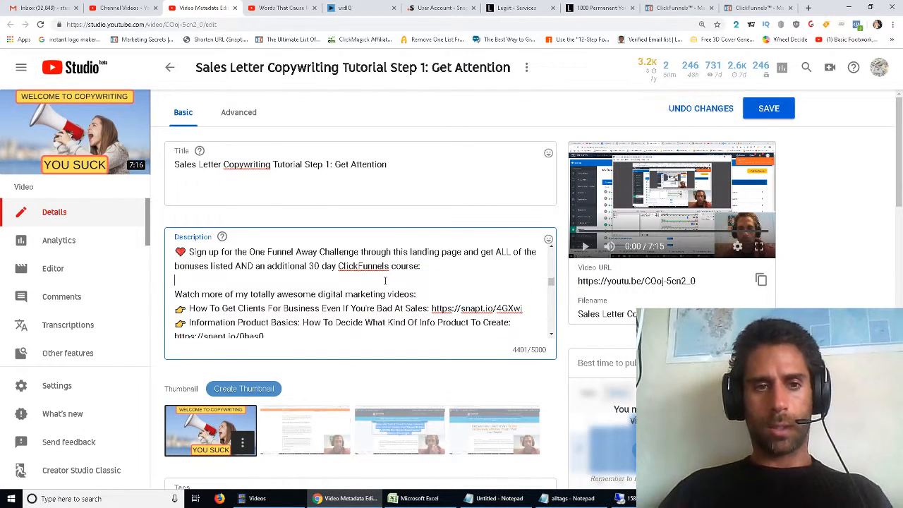
key("ctrl+z")
Step: Review the rest of the description, from the related video and article links to the contact details and closing hashtags
scroll(381, 313, "down", 3)
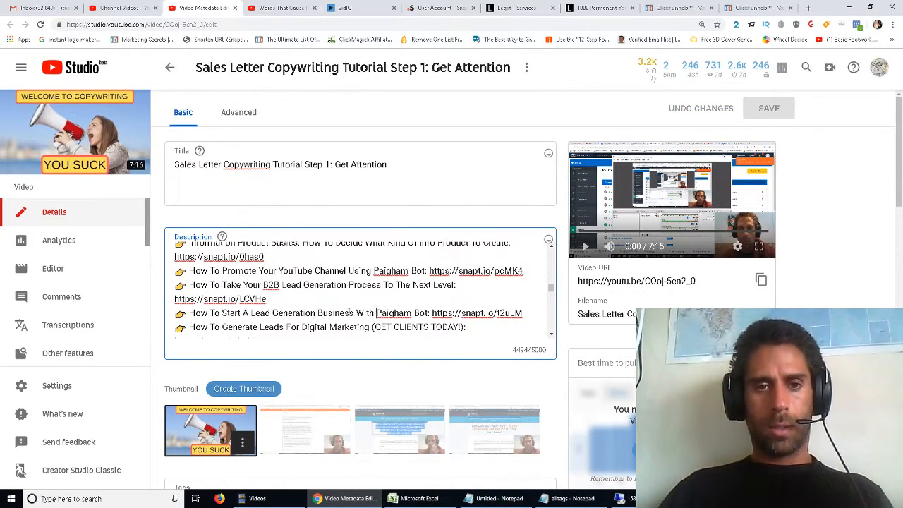
scroll(348, 311, "down", 5)
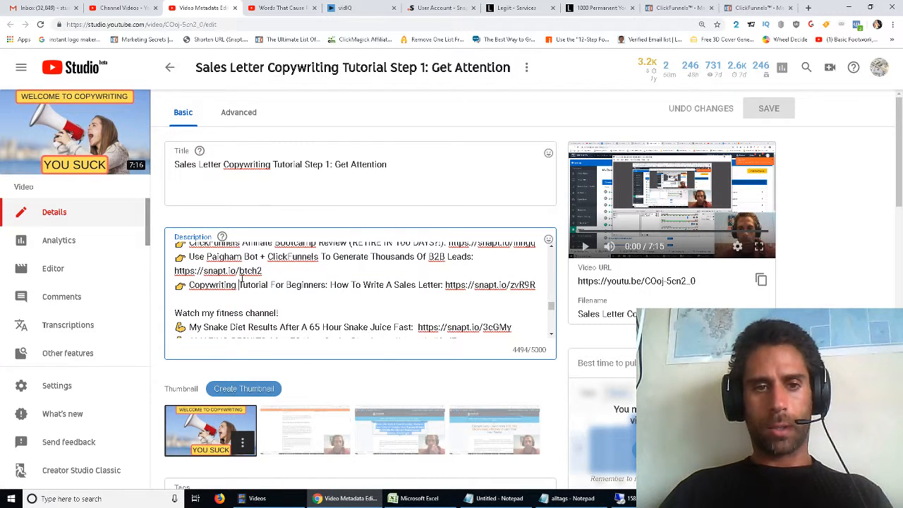
scroll(242, 281, "down", 4)
scroll(242, 281, "up", 1)
scroll(239, 280, "down", 1)
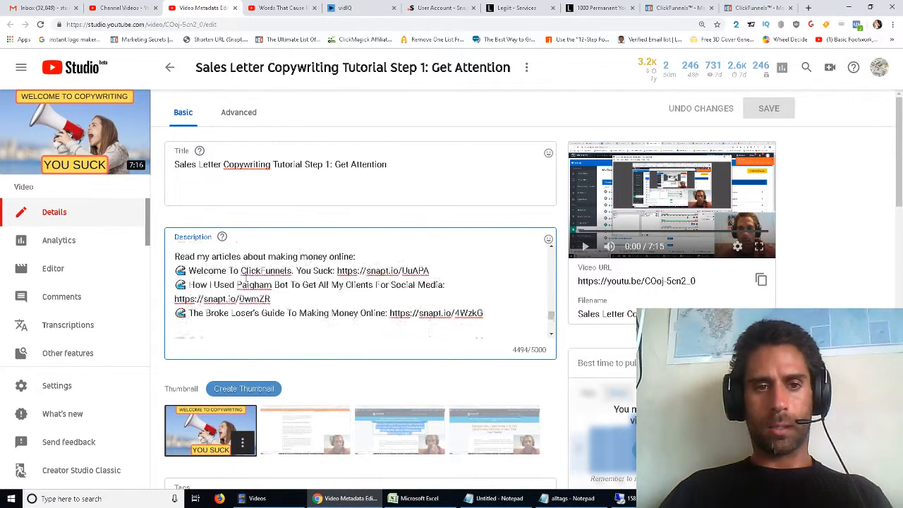
scroll(240, 280, "down", 5)
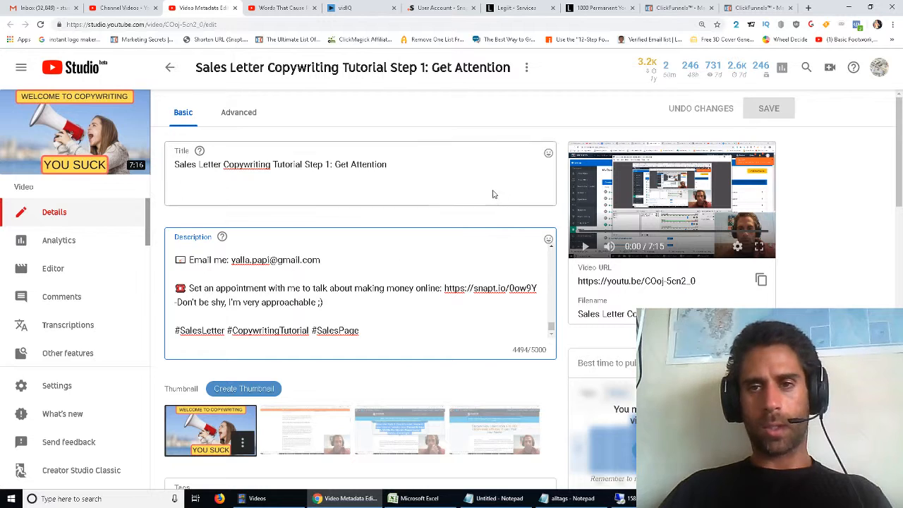
Step: Check the 1000 Permanent YouTube Views service page on Legiit and return to the channel's uploads list in YouTube Studio
left_click(822, 249)
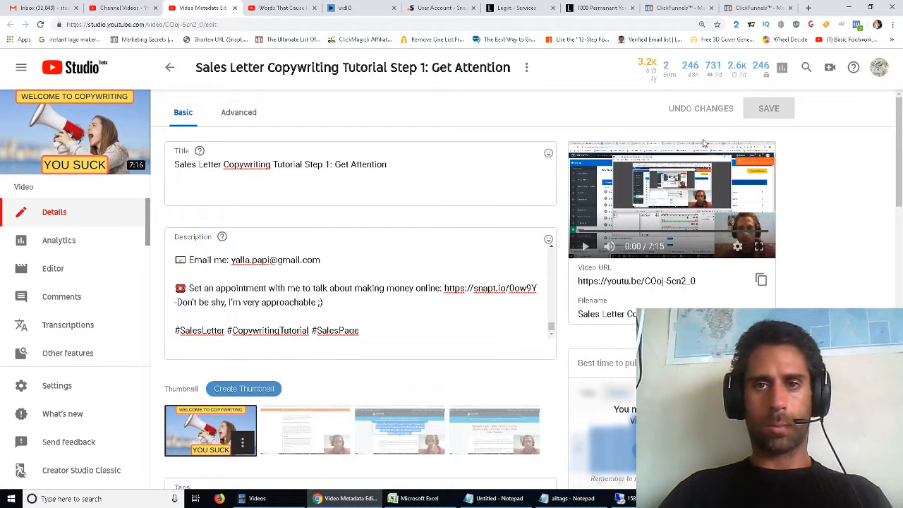
left_click(513, 7)
left_click(598, 8)
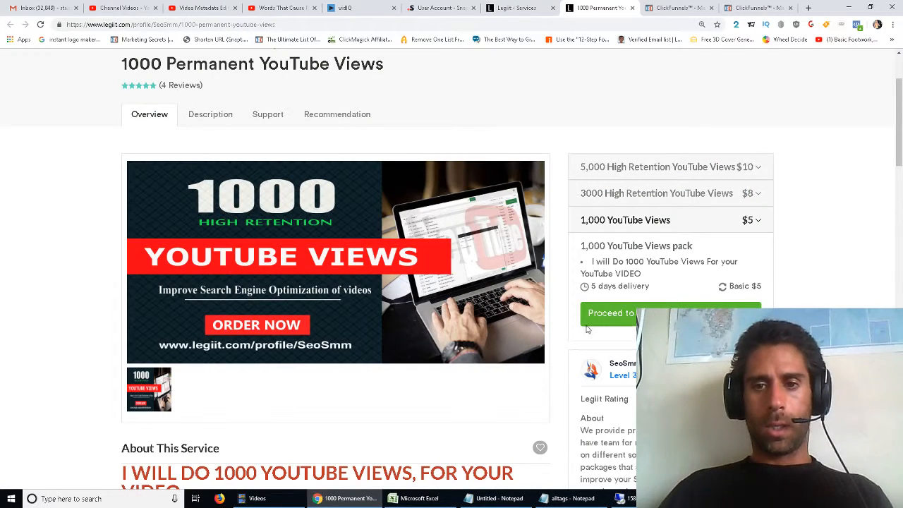
left_click(212, 6)
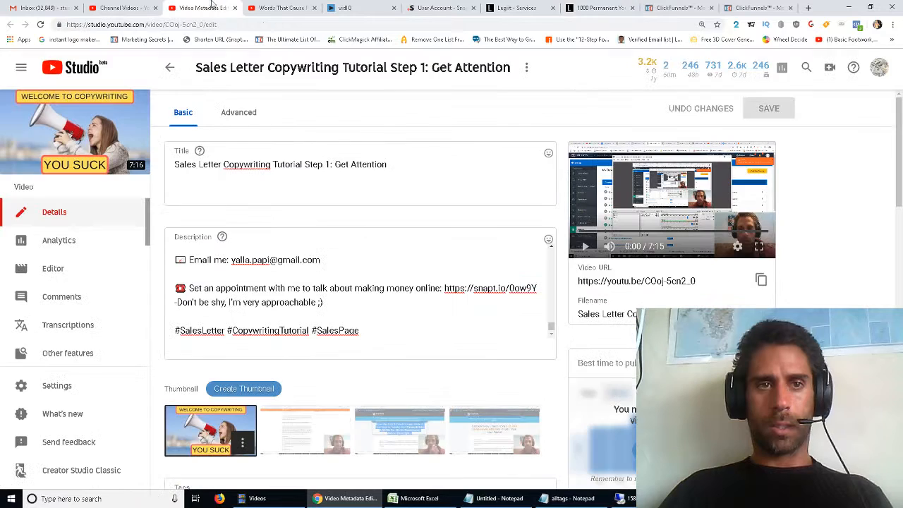
left_click(160, 7)
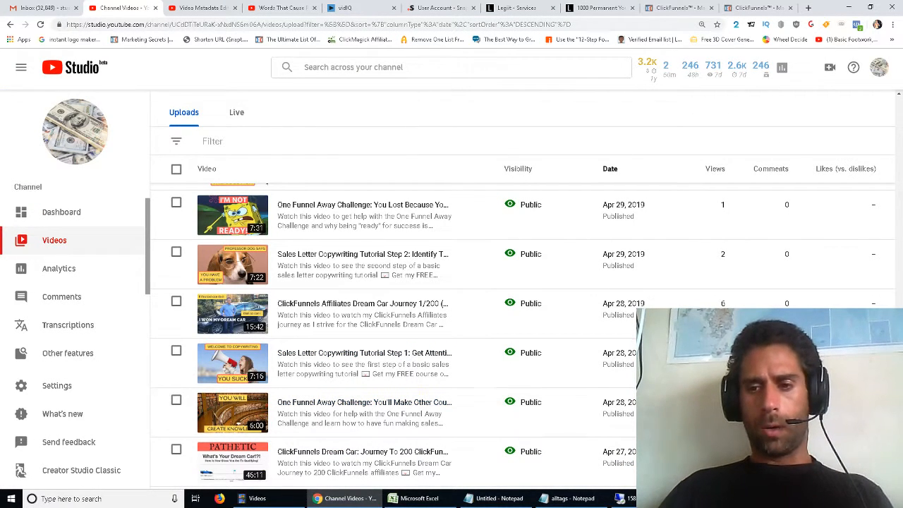
left_click(874, 499)
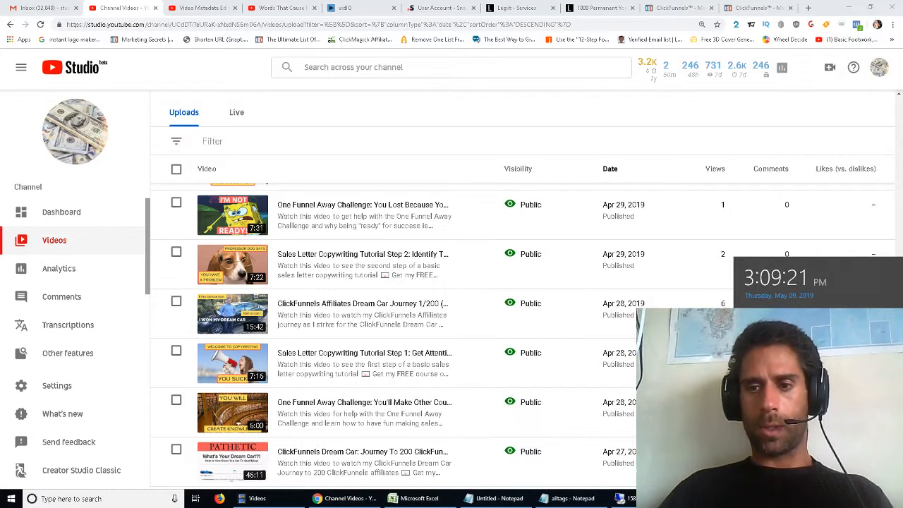
left_click(532, 128)
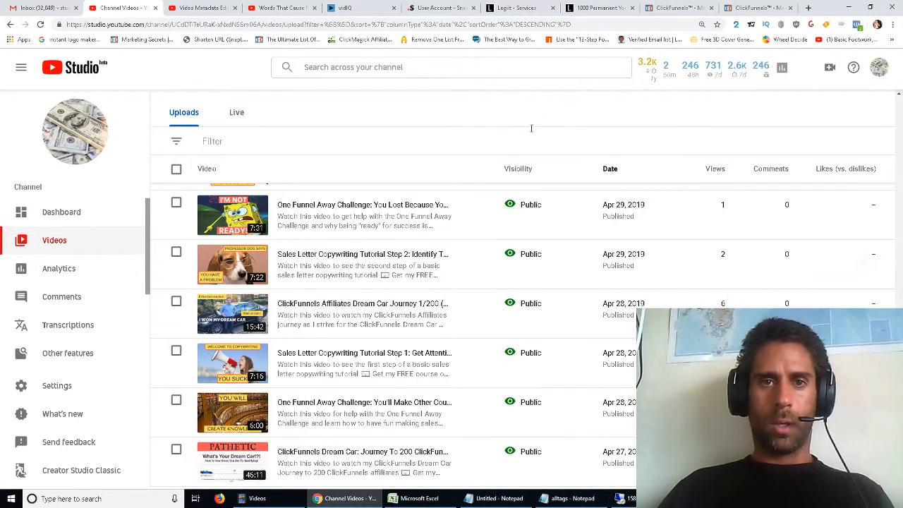
Step: Close the YouTube video page and the Step 1 video's details page
left_click(244, 6)
middle_click(250, 6)
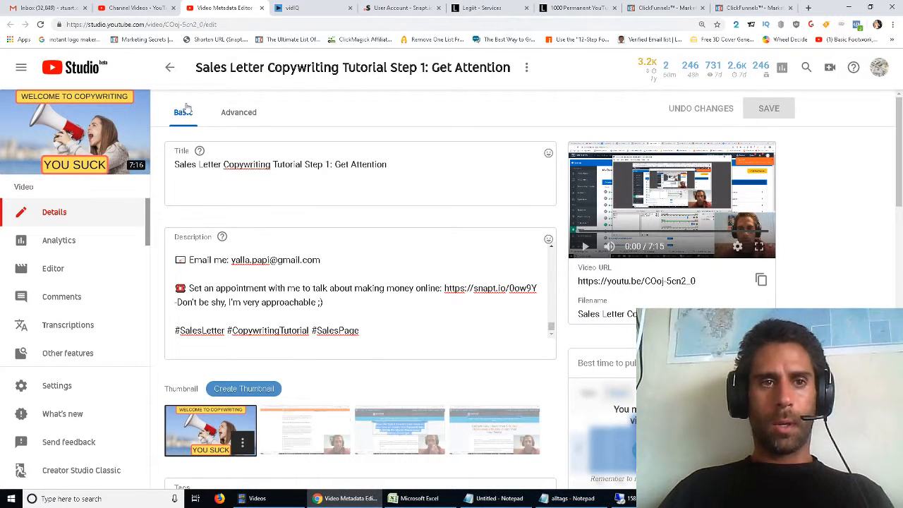
middle_click(215, 5)
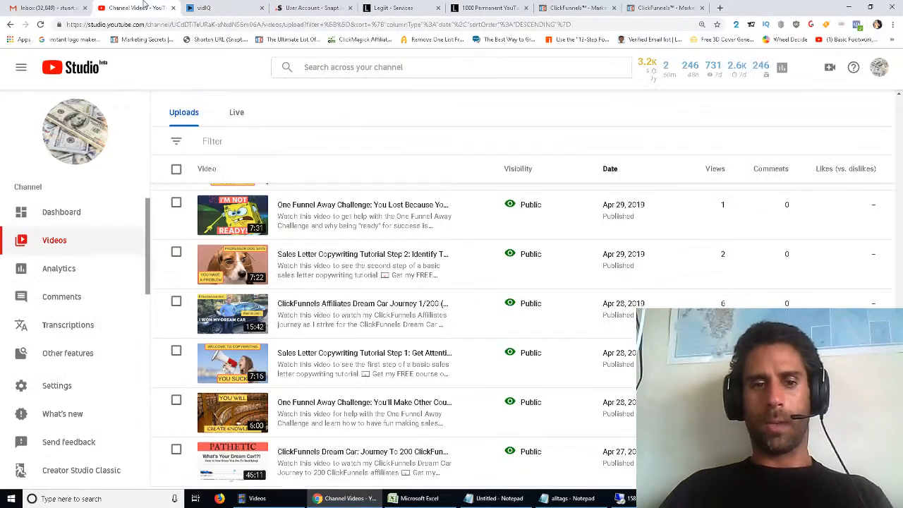
Step: Look through the channel's uploads list for the sales letter copywriting tutorials, from Step 12 back to Step 1
left_click(144, 7)
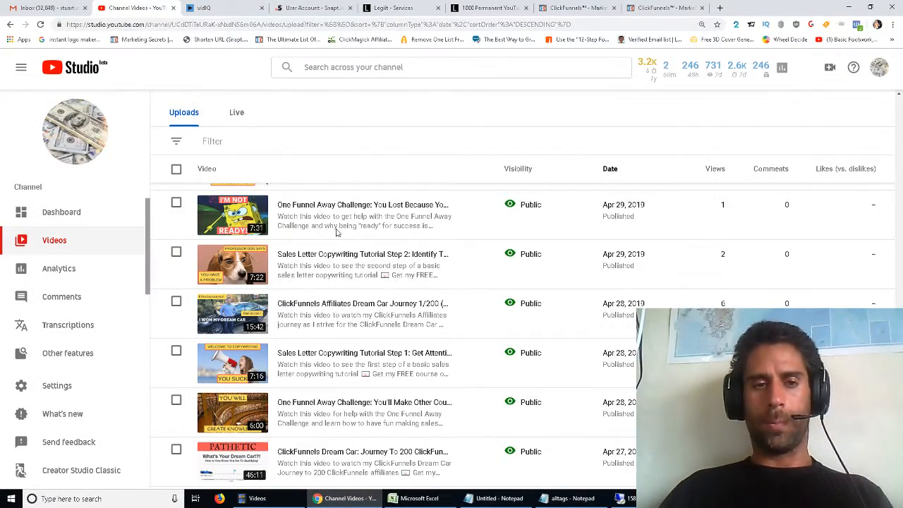
scroll(338, 233, "up", 8)
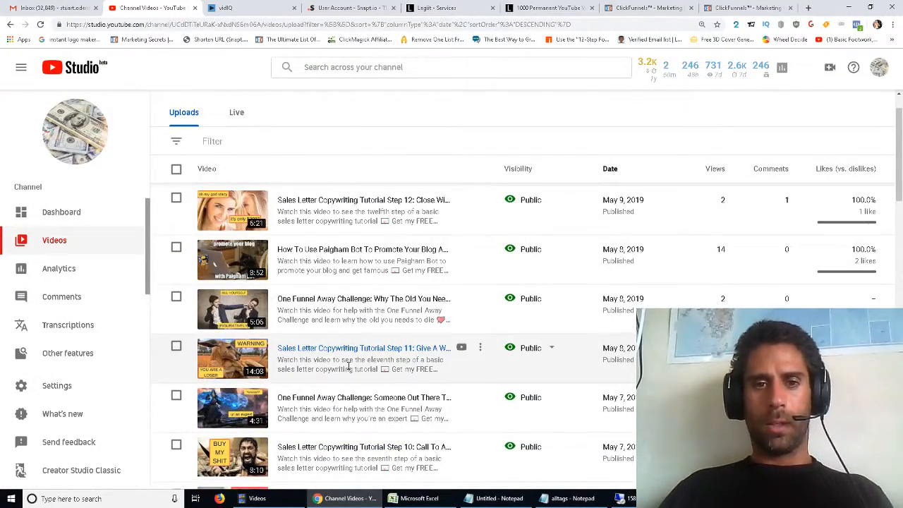
scroll(347, 365, "down", 6)
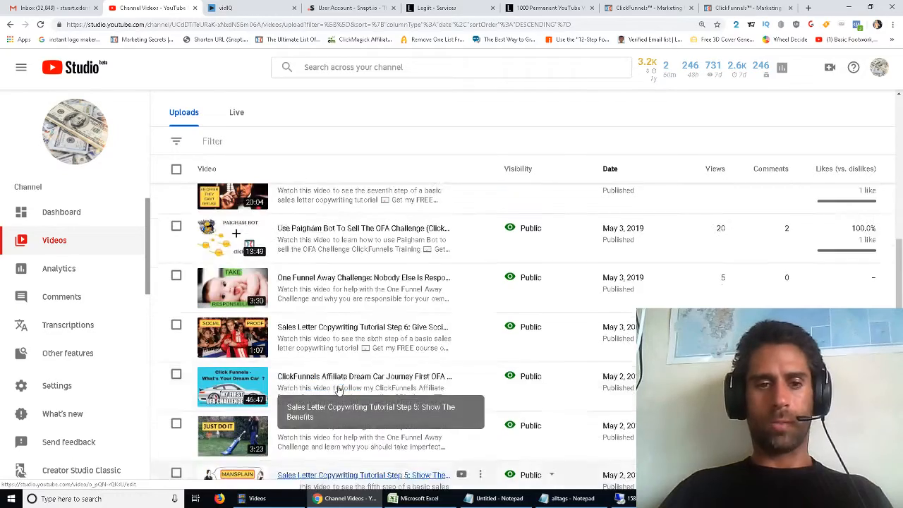
scroll(338, 390, "down", 8)
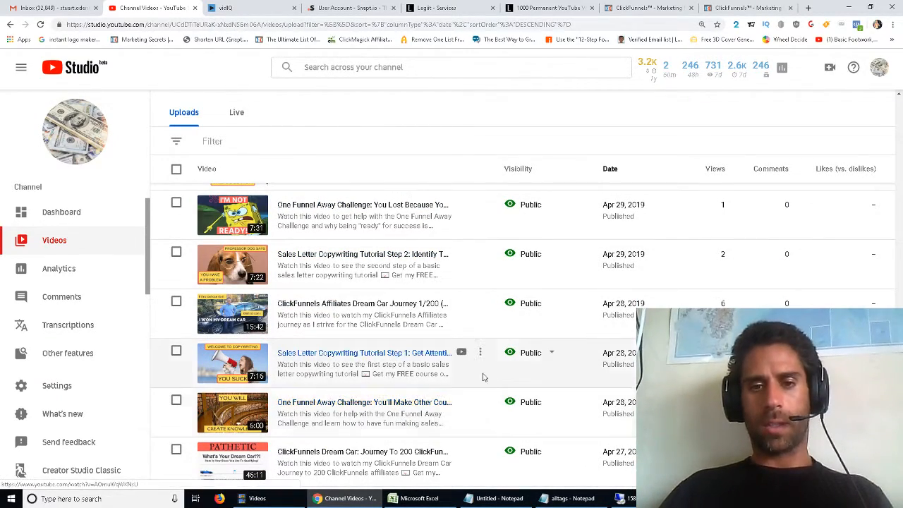
Step: Switch to Legiit and add the 1,000 YouTube Views pack to the cart
left_click(550, 8)
left_click(663, 314)
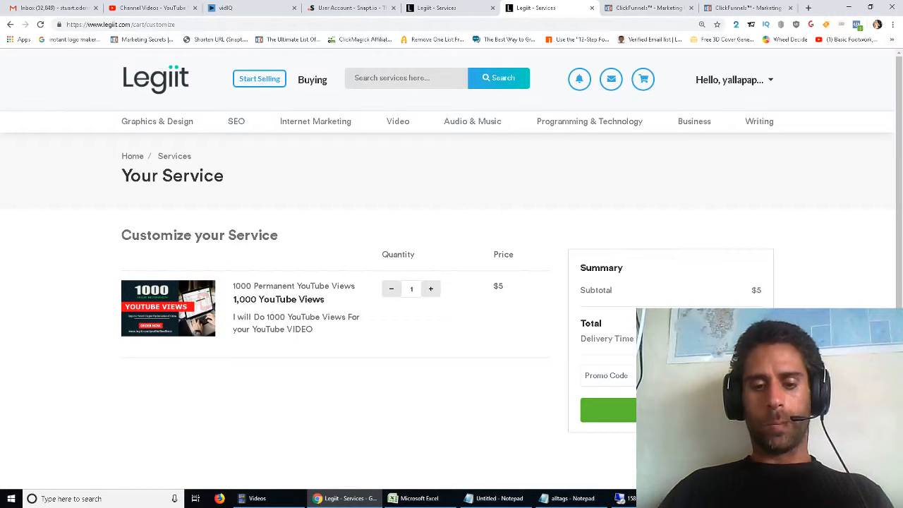
left_click(608, 410)
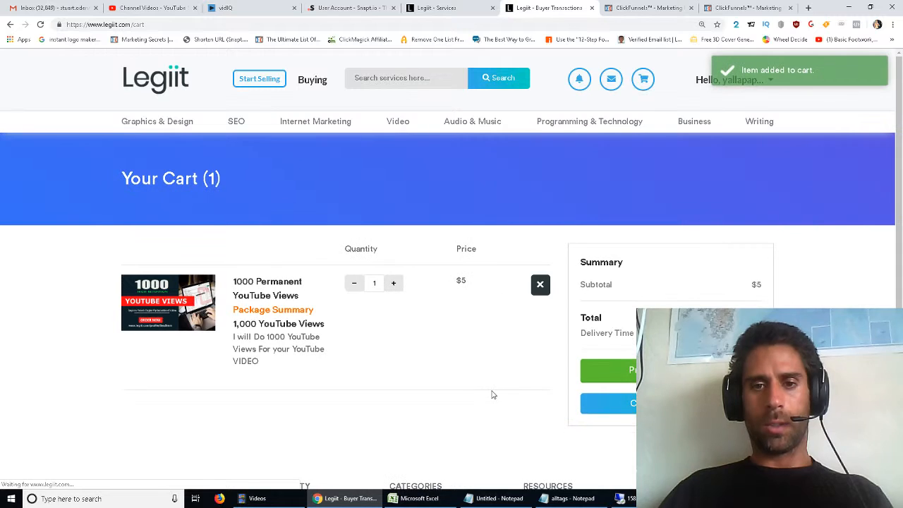
Step: Set the quantity of the 1000 Permanent YouTube Views service in the cart to 12
left_click(395, 284)
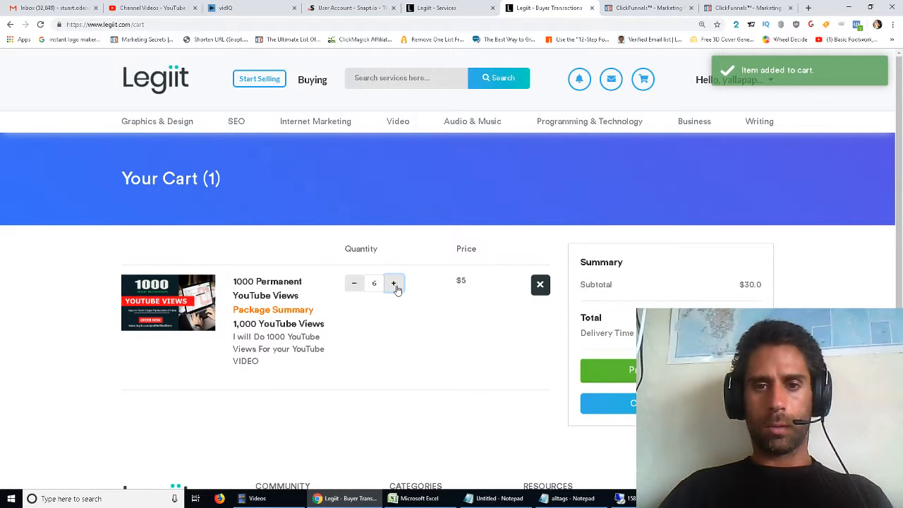
left_click(394, 283)
left_click(394, 283)
left_click(393, 284)
left_click(394, 284)
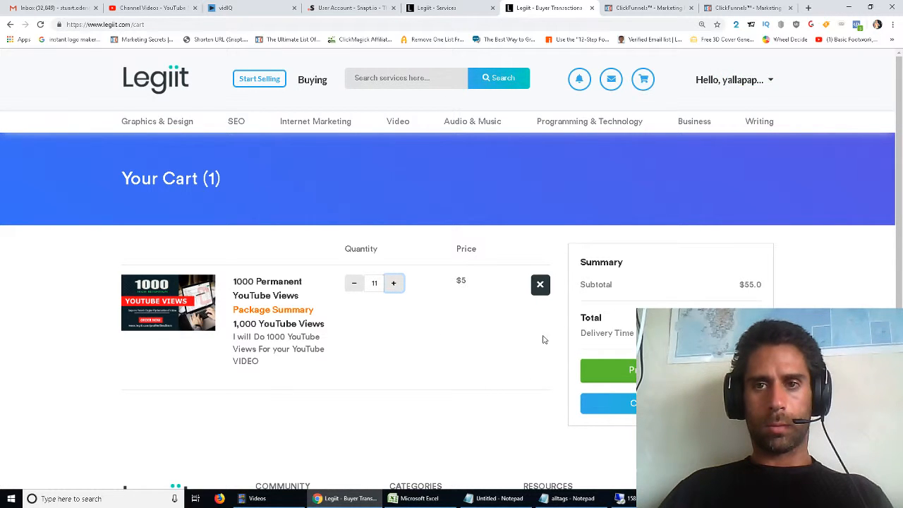
left_click(394, 283)
Step: Check the cart preview and reopen the full cart from it
left_click(645, 79)
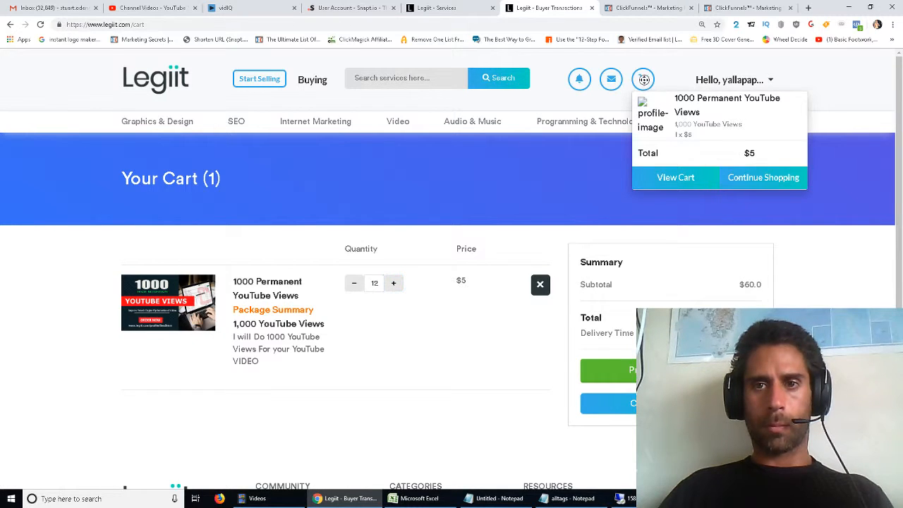
double_click(644, 83)
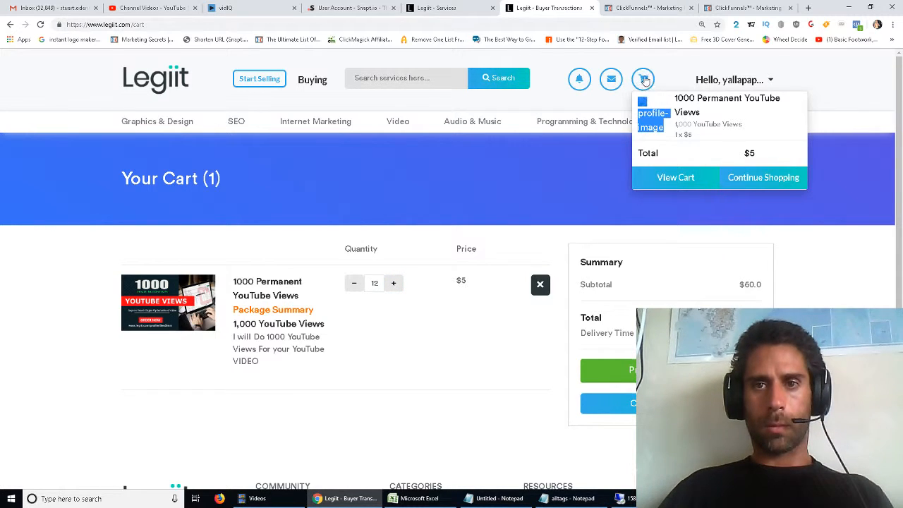
left_click(685, 177)
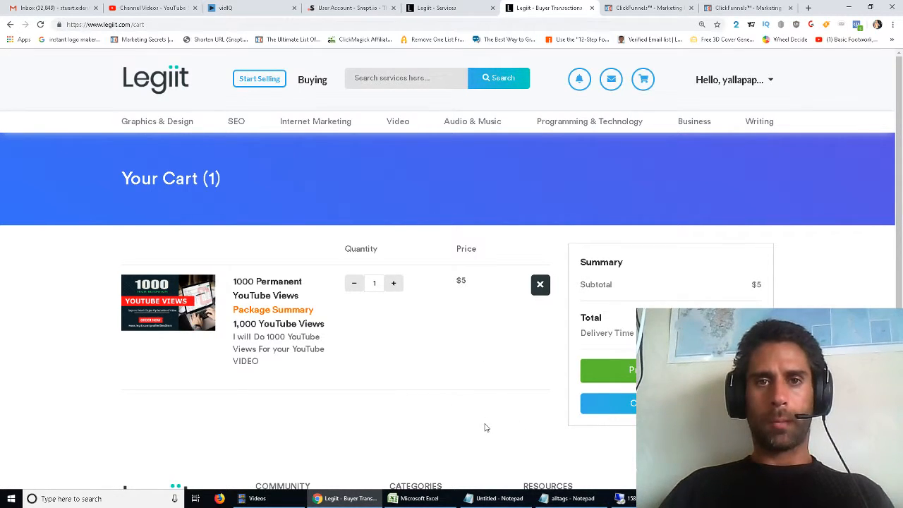
Step: Raise the YouTube views order quantity to 12 again and proceed to payment
left_click(396, 284)
left_click(395, 283)
left_click(395, 284)
left_click(395, 283)
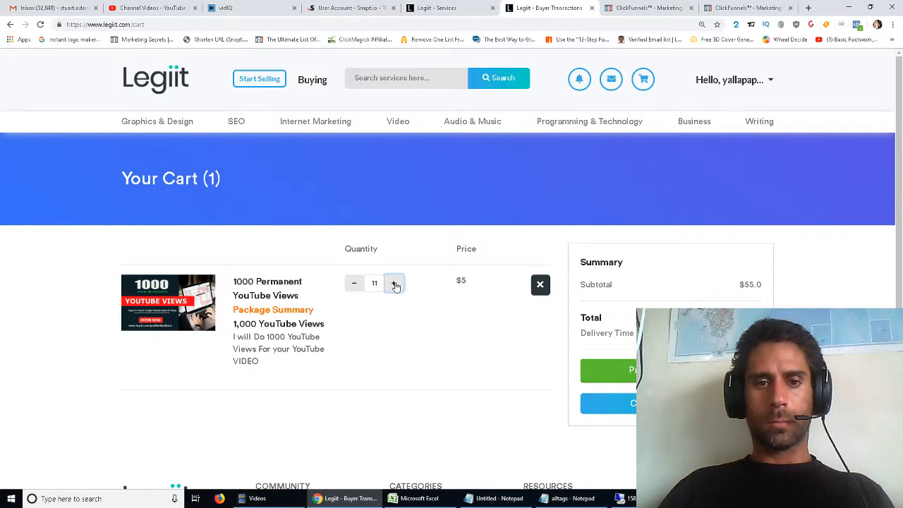
left_click(395, 283)
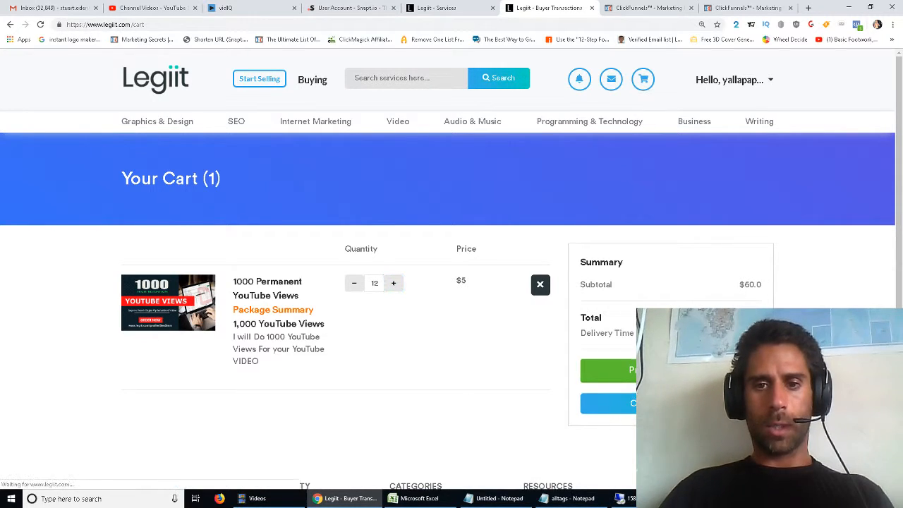
Step: Pay for the order through PayPal by logging in to the account and completing the payment from the PayPal balance
scroll(469, 434, "down", 3)
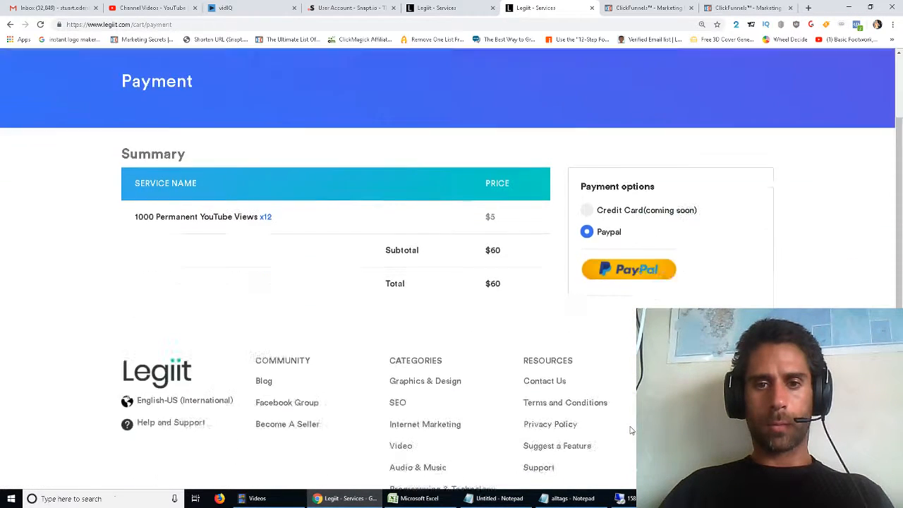
scroll(632, 430, "up", 3)
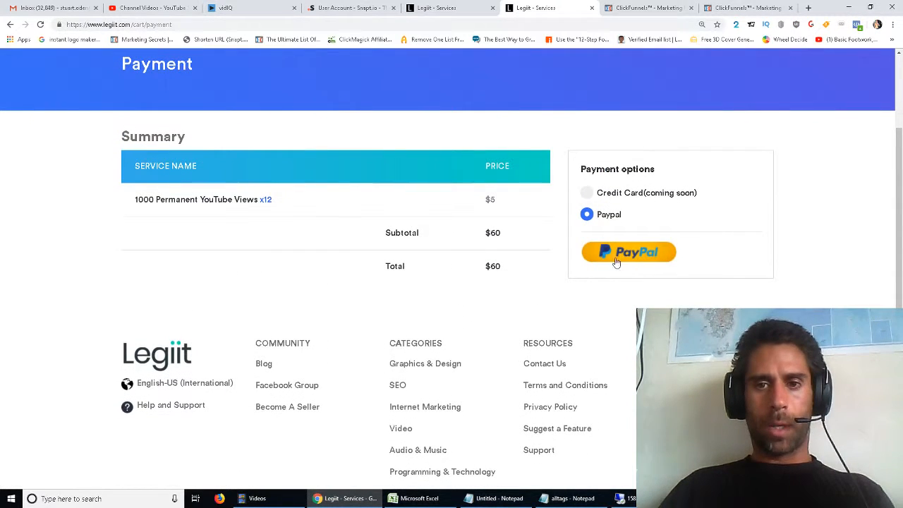
left_click(618, 258)
mouse_move(621, 498)
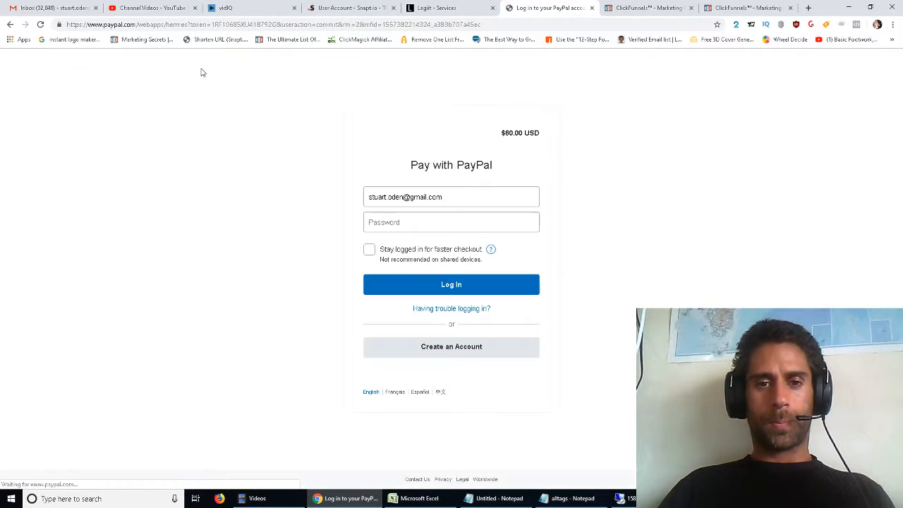
left_click(419, 290)
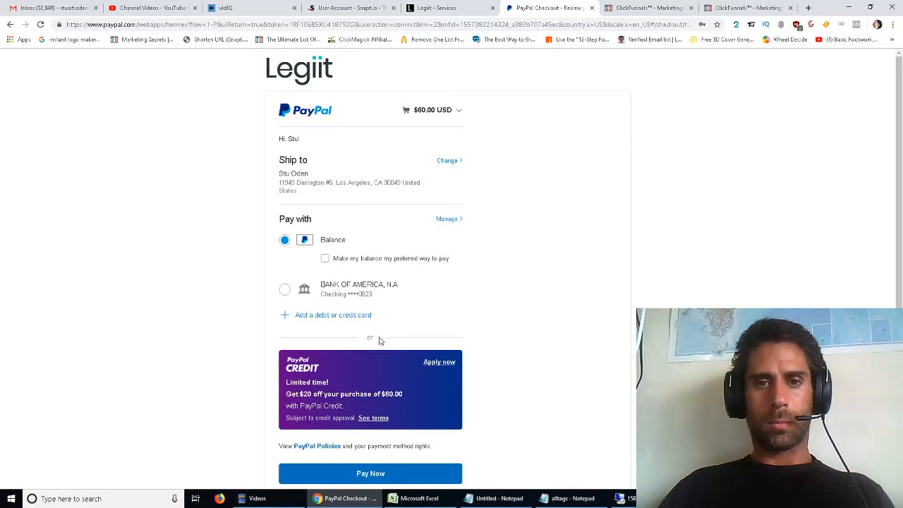
scroll(351, 401, "down", 1)
left_click(372, 445)
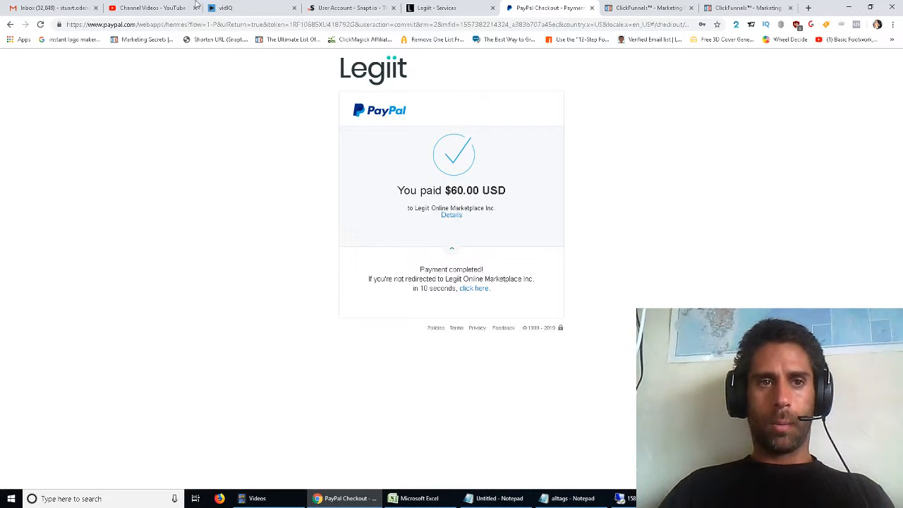
Step: Return to YouTube Studio, open the Step 2 video's title and description for editing, and examine the cold-email course and ClickFunnels trial links
left_click(137, 7)
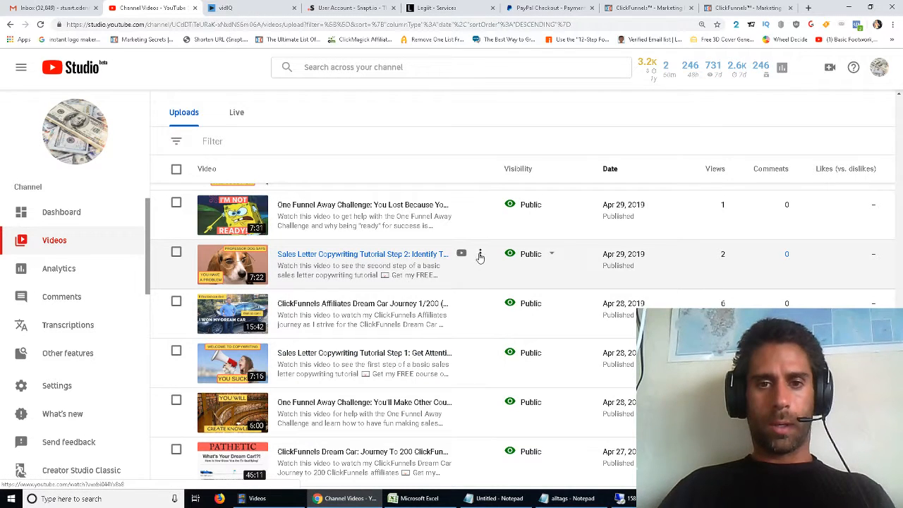
left_click(480, 255)
left_click(476, 259)
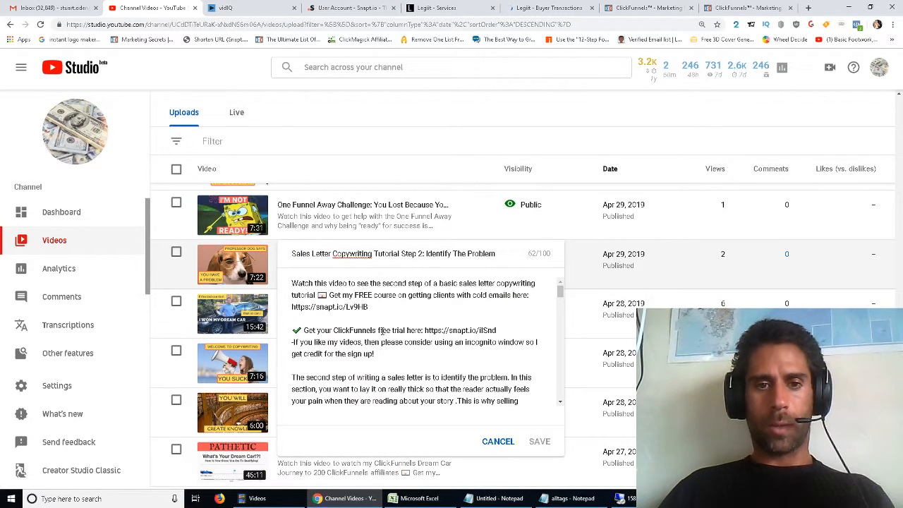
left_click_drag(319, 295, 376, 310)
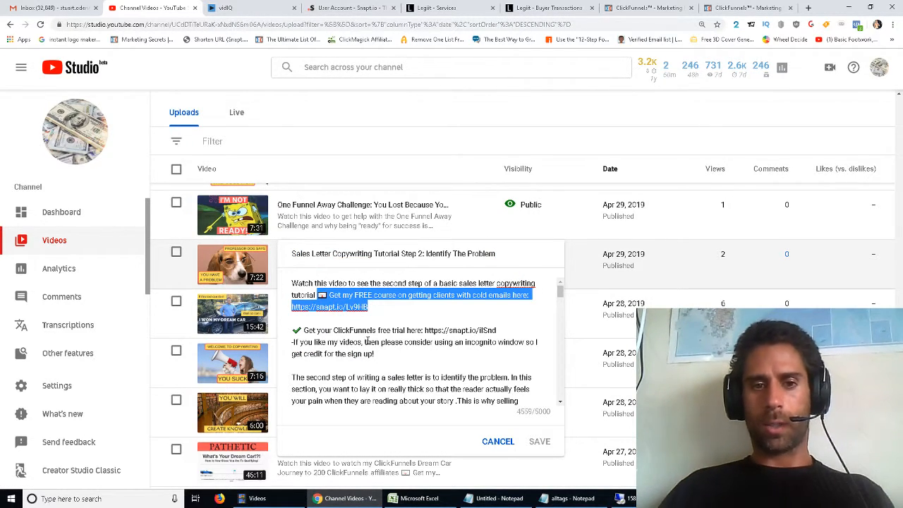
left_click_drag(292, 327, 378, 357)
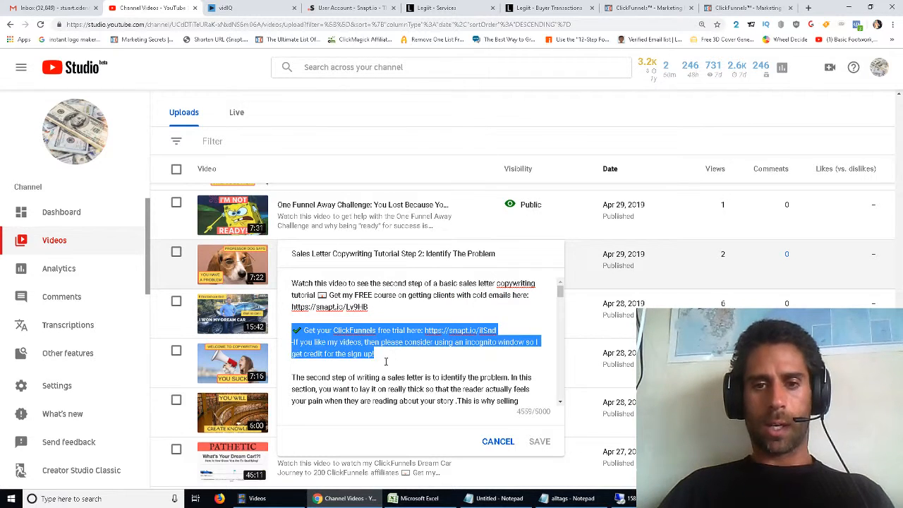
Step: Examine the Step 2 description's links for the Bomb Ass Copywriting course, Paigham Bot coupon and One Funnel Away Challenge
scroll(386, 361, "down", 5)
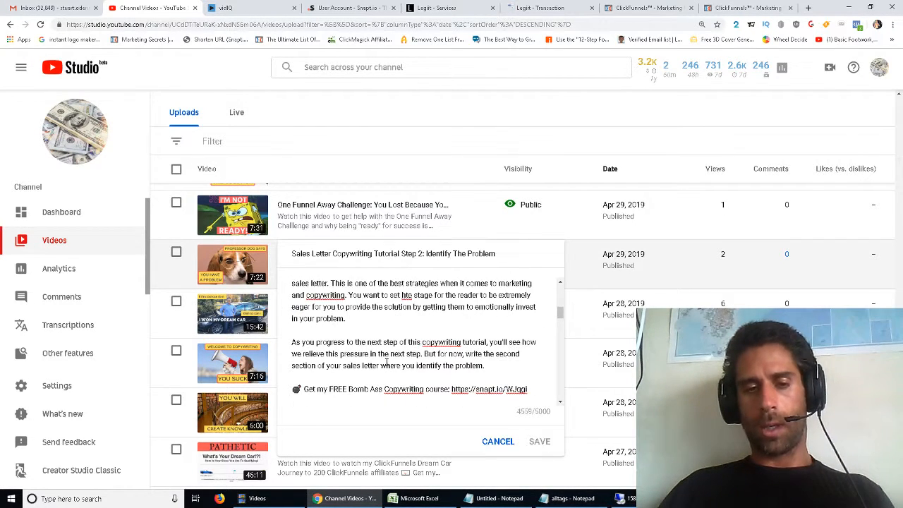
scroll(386, 361, "down", 4)
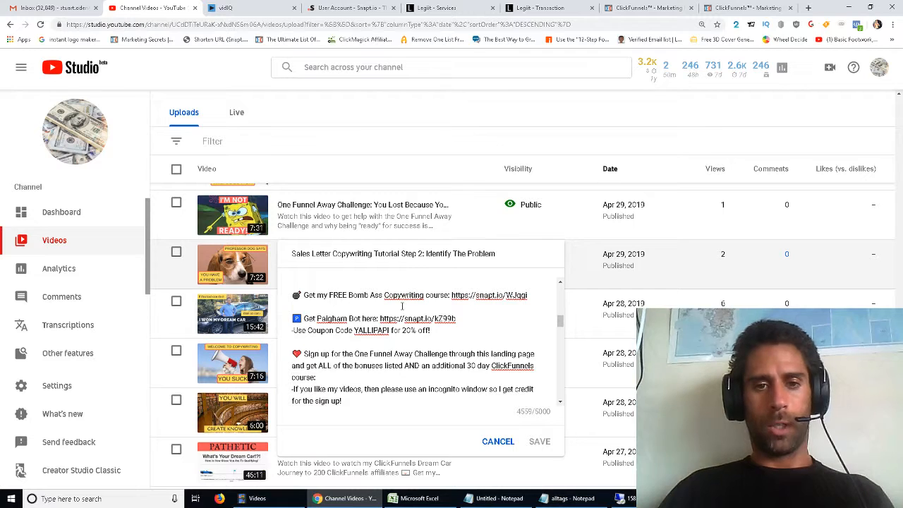
triple_click(395, 293)
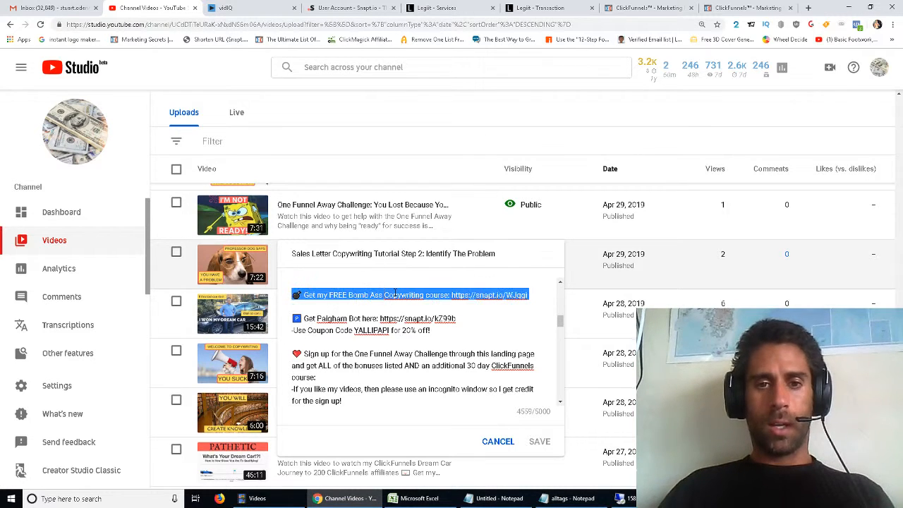
left_click(474, 292)
left_click_drag(455, 294, 508, 294)
left_click_drag(430, 330, 294, 318)
left_click(350, 339)
scroll(350, 339, "down", 1)
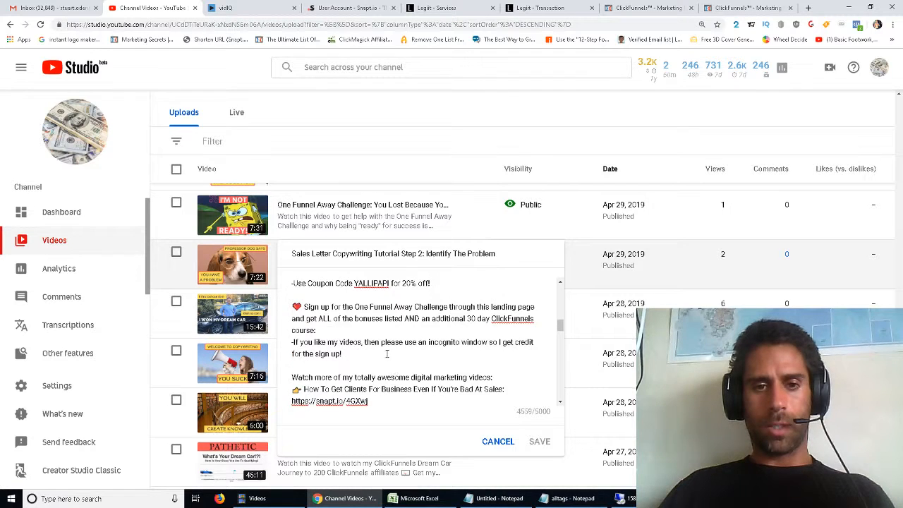
scroll(397, 351, "up", 8)
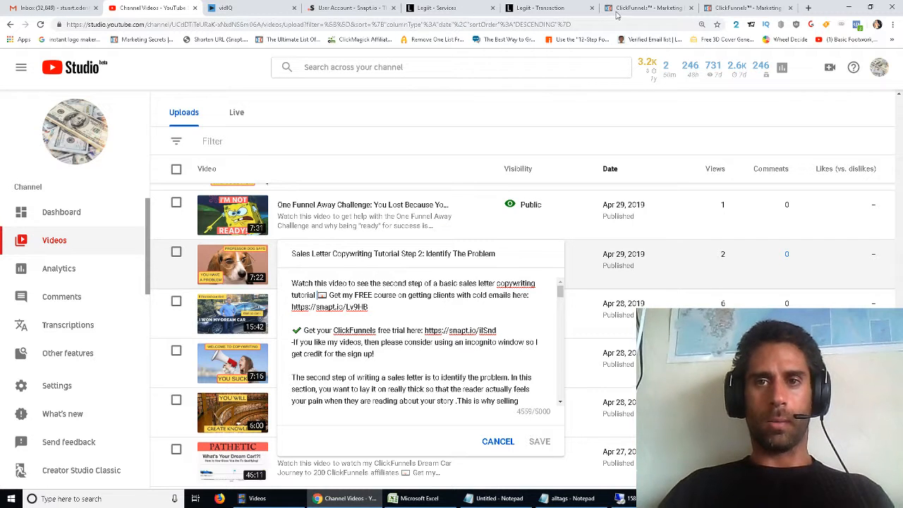
Step: Switch to the Legiit transaction page and start the 1000 Permanent YouTube Views order, opening its requirements form for entry
left_click(536, 8)
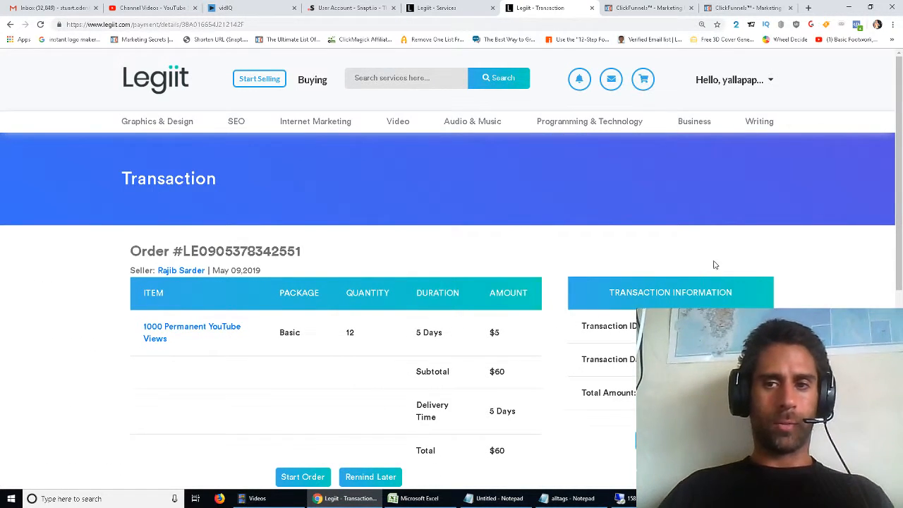
left_click(364, 7)
left_click(444, 8)
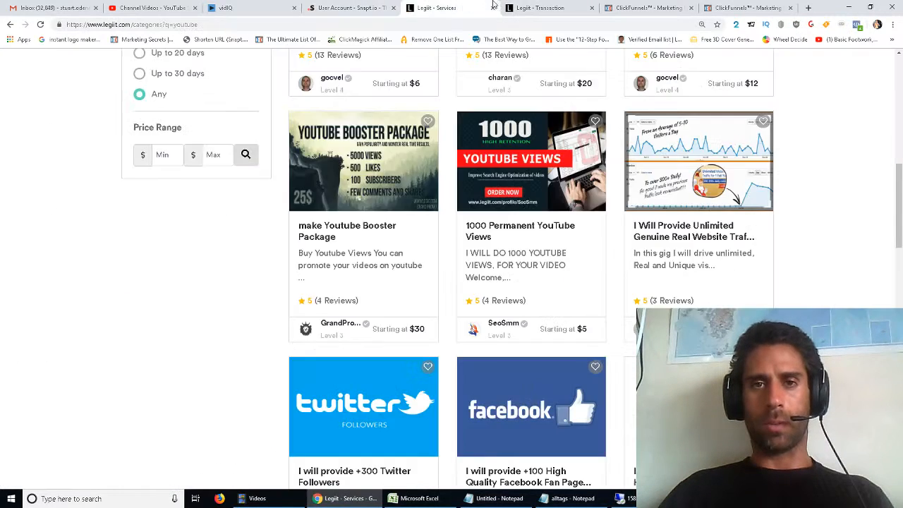
left_click(530, 6)
scroll(613, 287, "down", 3)
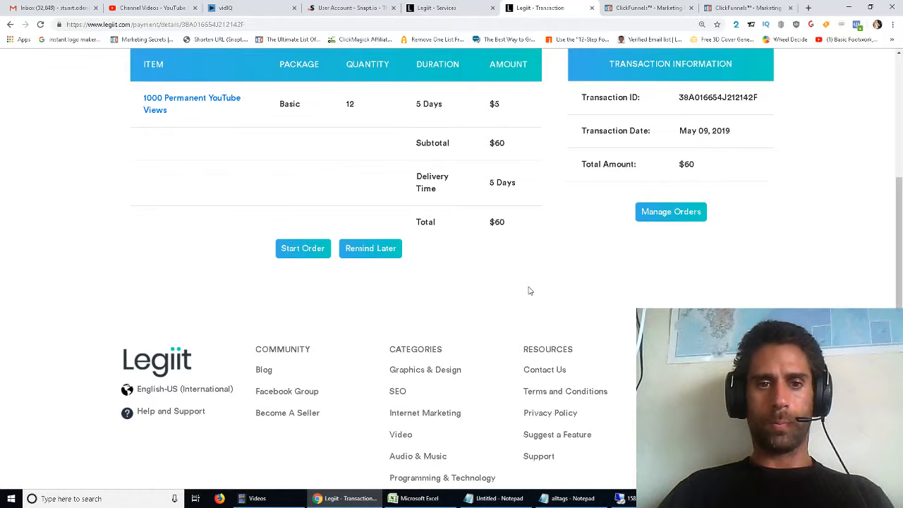
left_click(303, 245)
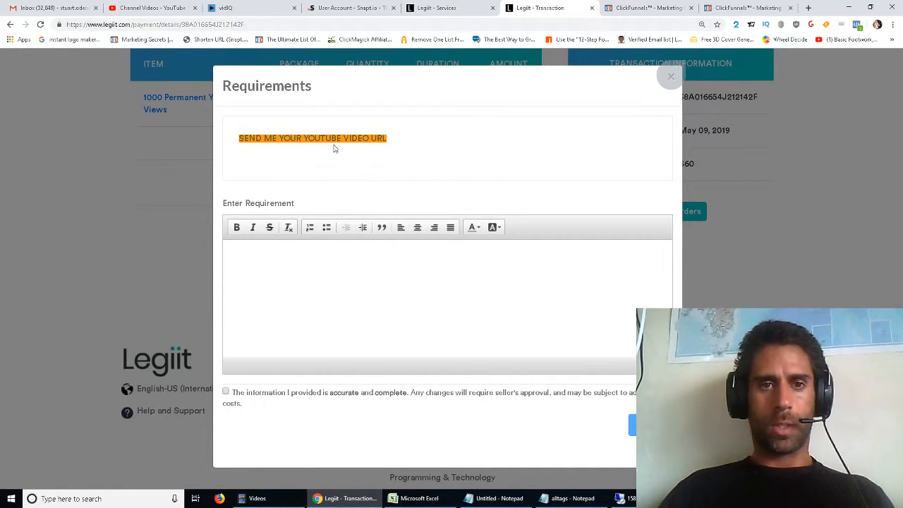
left_click(294, 300)
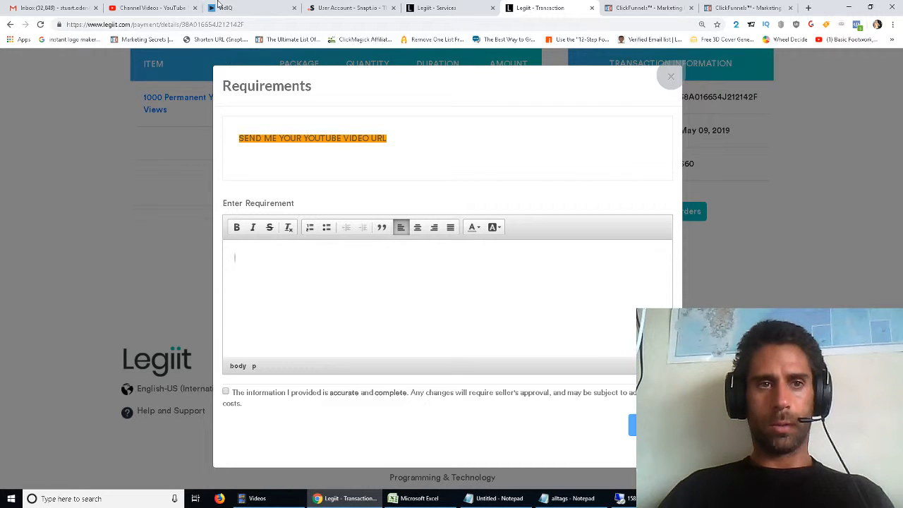
Step: Discard the open Step 2 edit in YouTube Studio and paste the Step 1 video's shareable link into the Legiit order requirements
left_click(173, 6)
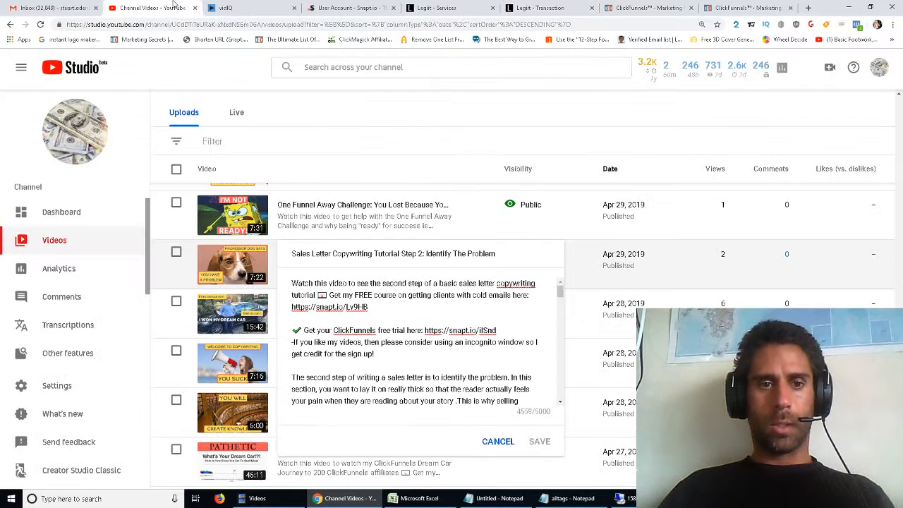
left_click(502, 446)
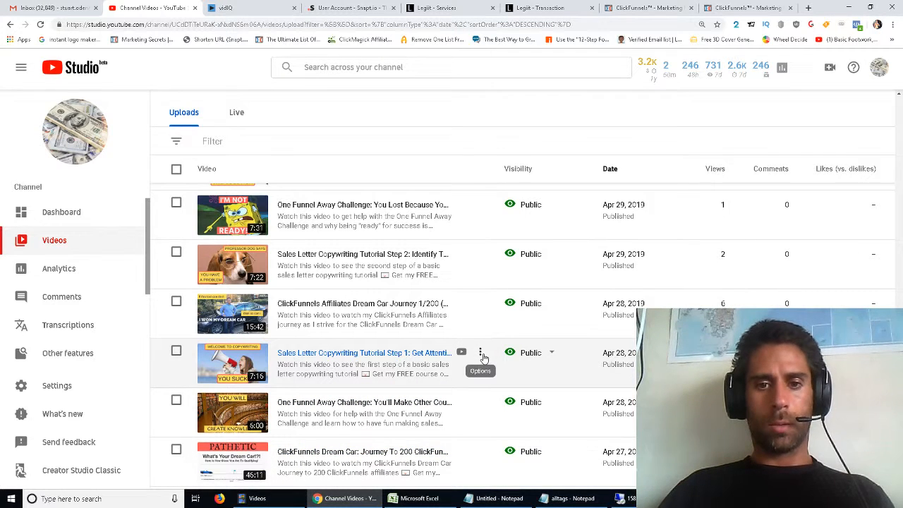
left_click(481, 353)
left_click(399, 375)
left_click(540, 8)
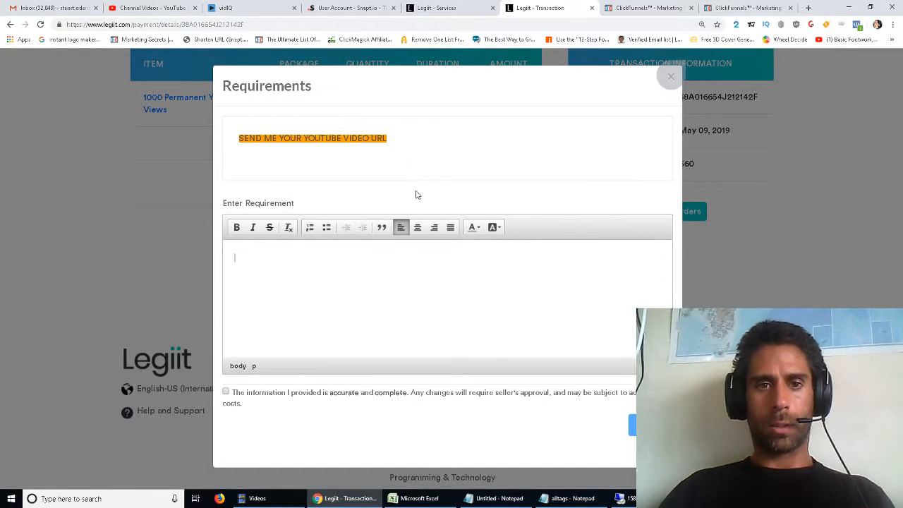
key("ctrl+v")
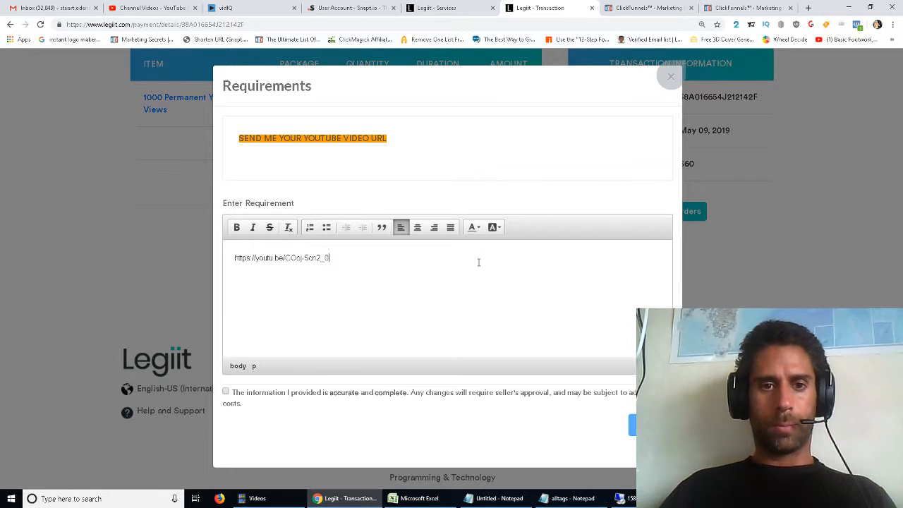
Step: Add the shareable link of the Sales Letter Copywriting Tutorial Step 2 video below the first link in the order requirements
key("Return")
key("Return")
key("Return")
scroll(479, 266, "up", 2)
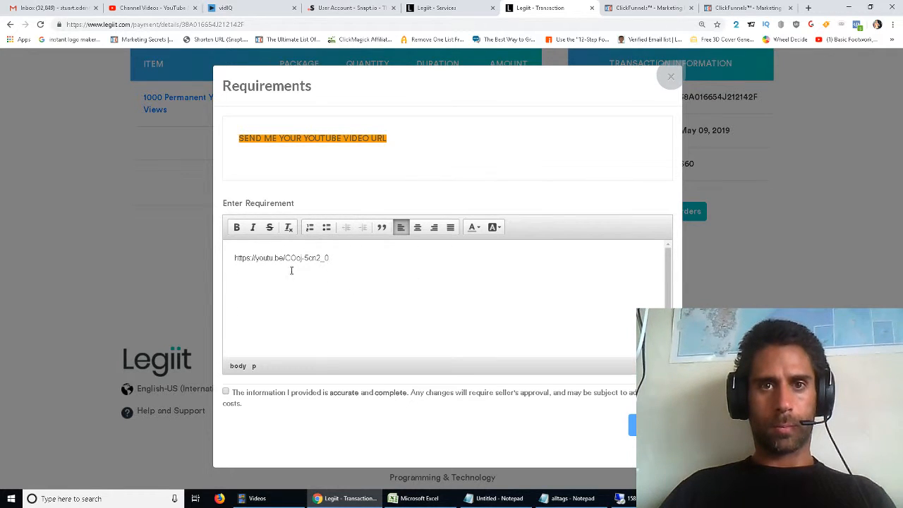
left_click(149, 8)
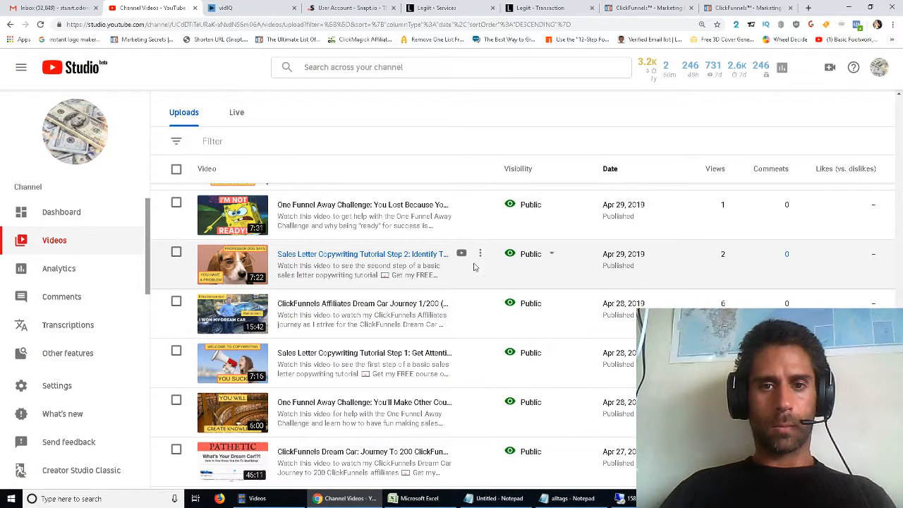
left_click(477, 256)
left_click(462, 275)
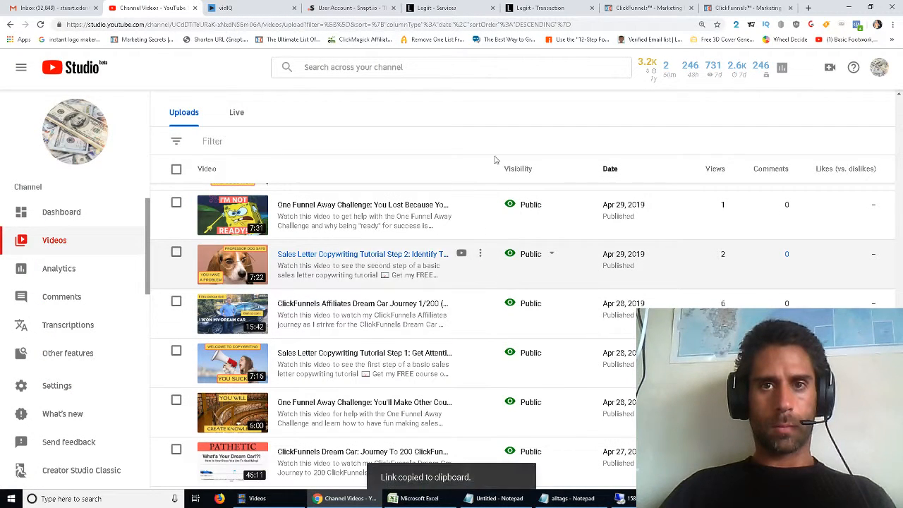
left_click(536, 7)
key("ctrl+v")
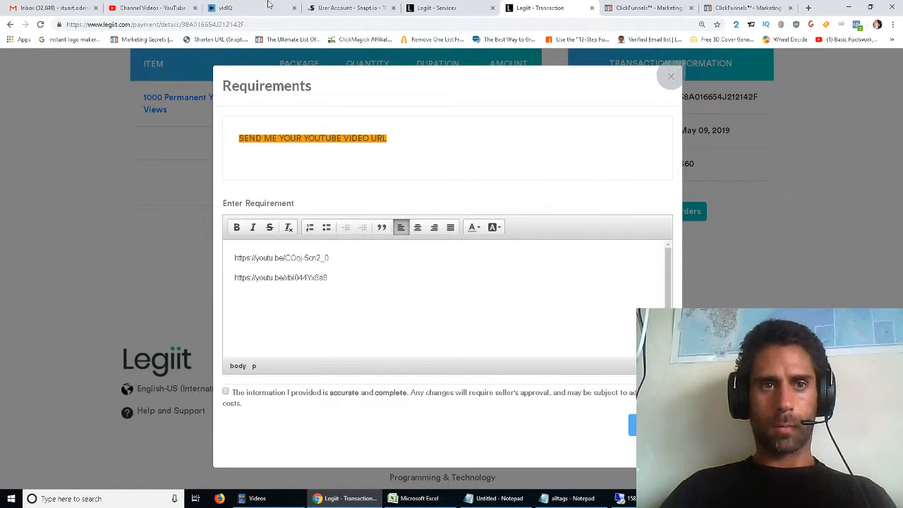
Step: Move the YouTube Studio tab beside the Legiit tabs and add the Step 3 video's shareable link to the order requirements
left_click_drag(162, 8, 380, 5)
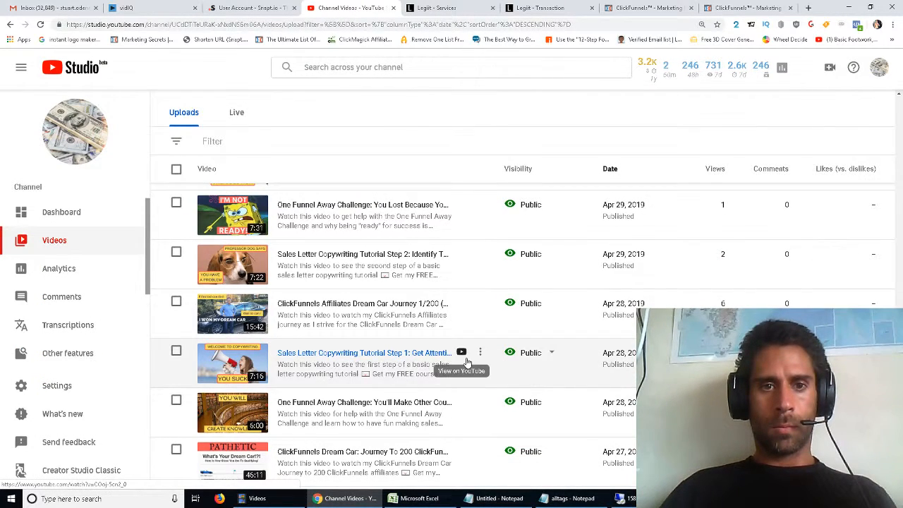
scroll(467, 361, "up", 1)
left_click(478, 203)
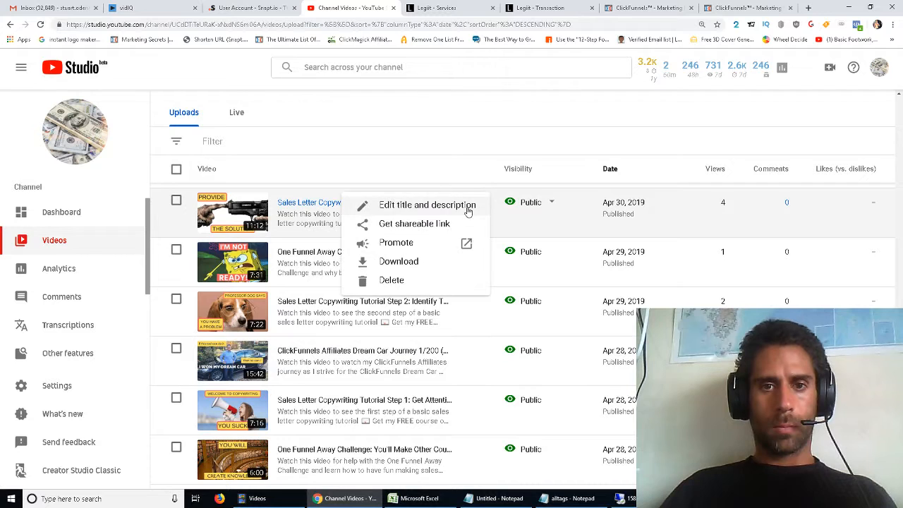
left_click(409, 222)
left_click(538, 8)
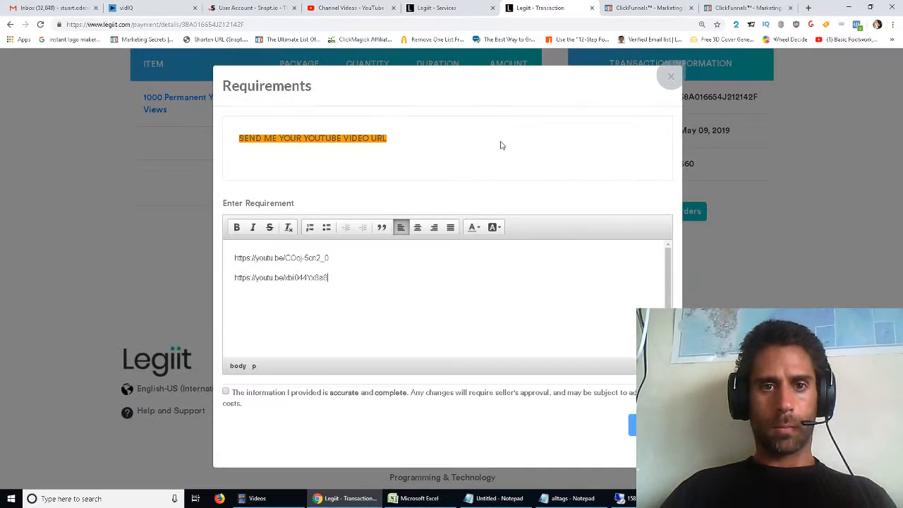
left_click(418, 290)
key("Return")
key("ctrl+v")
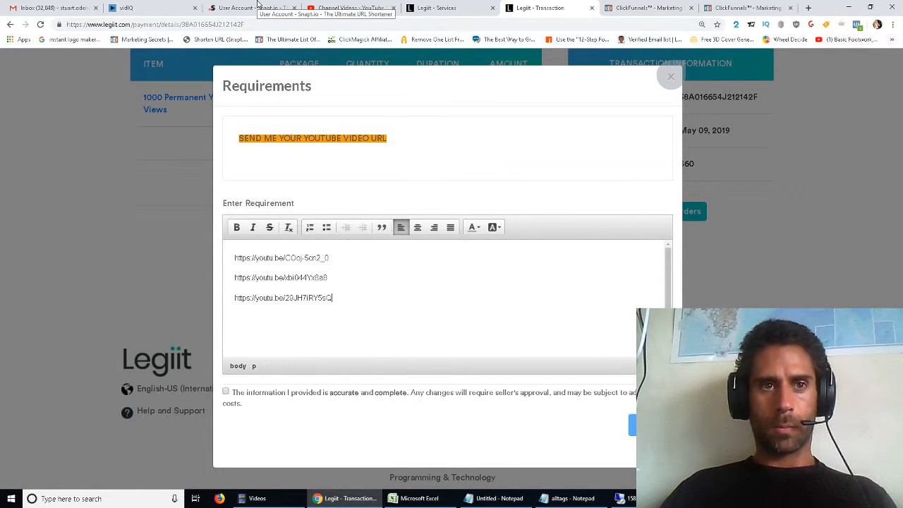
Step: Copy the Step 4 video's shareable link from YouTube Studio and paste it below the Step 3 link in the Legiit requirements
left_click(337, 8)
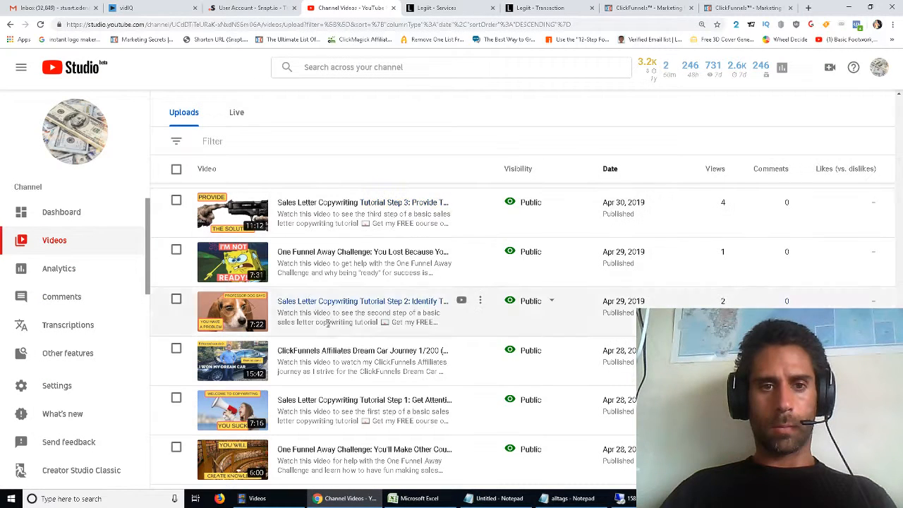
scroll(426, 358, "up", 1)
scroll(436, 308, "up", 1)
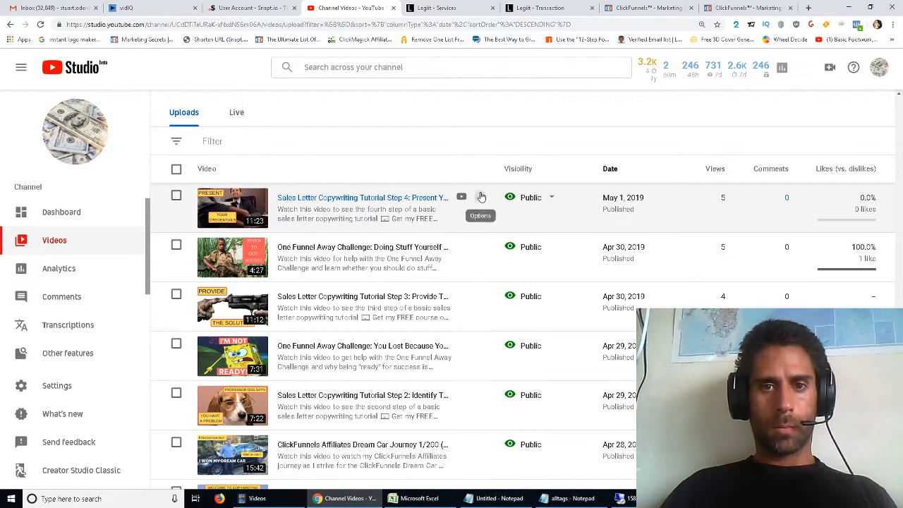
left_click(479, 198)
left_click(438, 220)
left_click(561, 8)
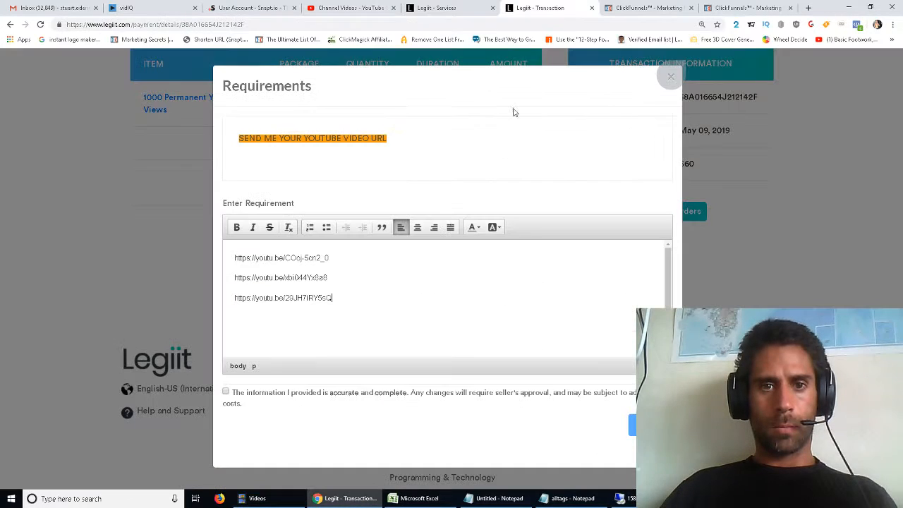
key("ctrl+v")
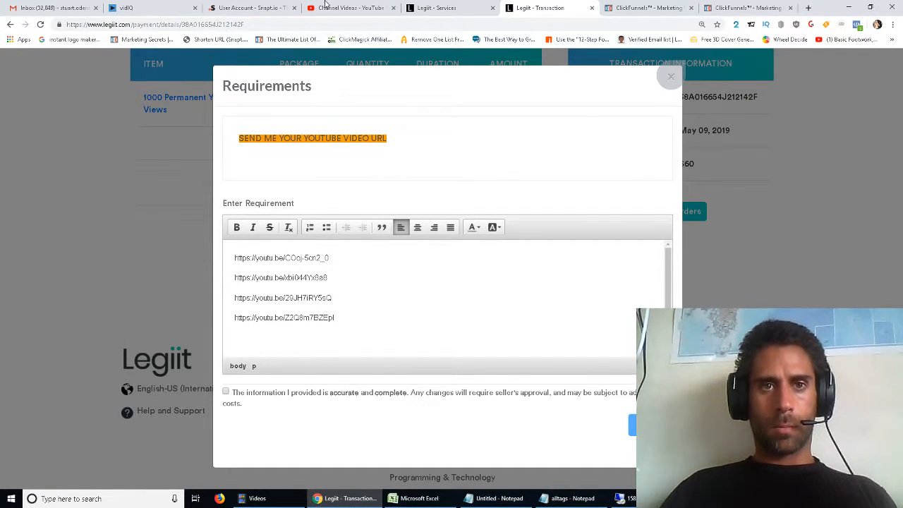
Step: Get the shareable link of the Step 5: Show The Benefits video and paste it on a new line of the requirements
key("ctrl+4")
scroll(384, 346, "up", 2)
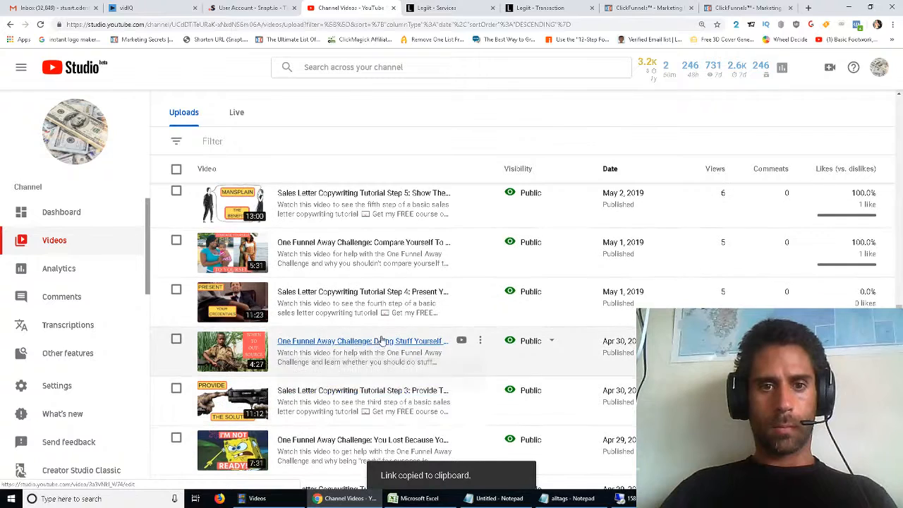
left_click(468, 204)
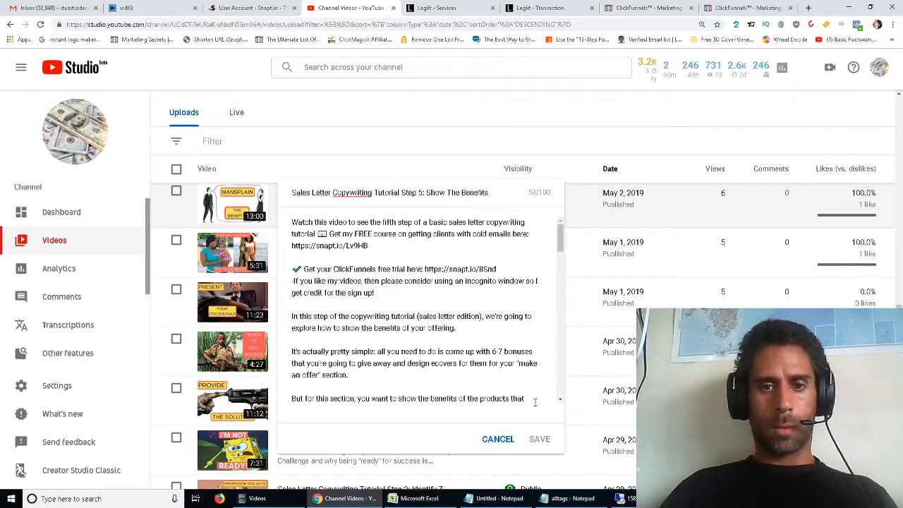
left_click(498, 437)
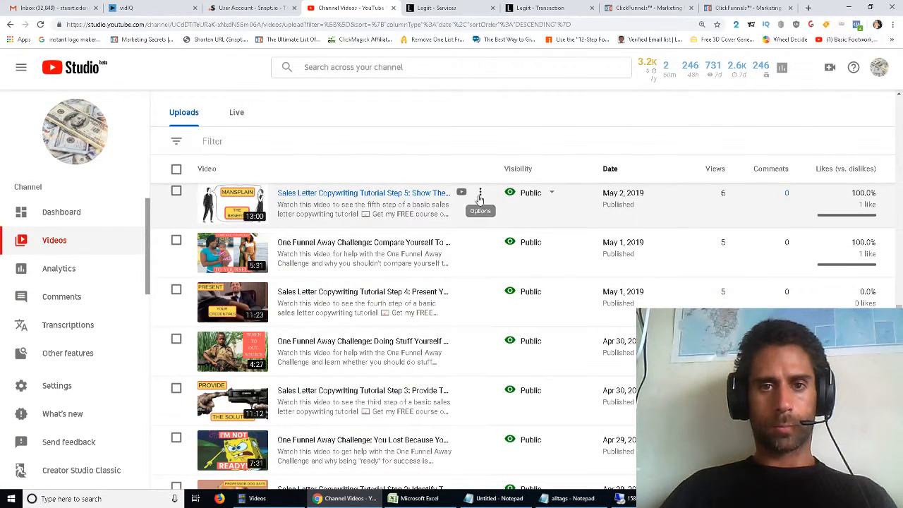
left_click(480, 192)
left_click(422, 212)
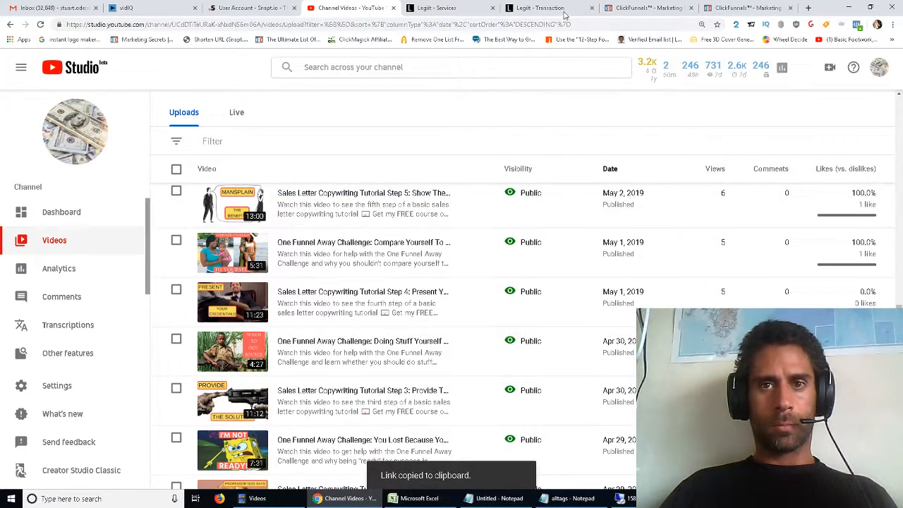
key("ctrl+Tab")
key("ctrl+Tab")
key("Return")
key("ctrl+v")
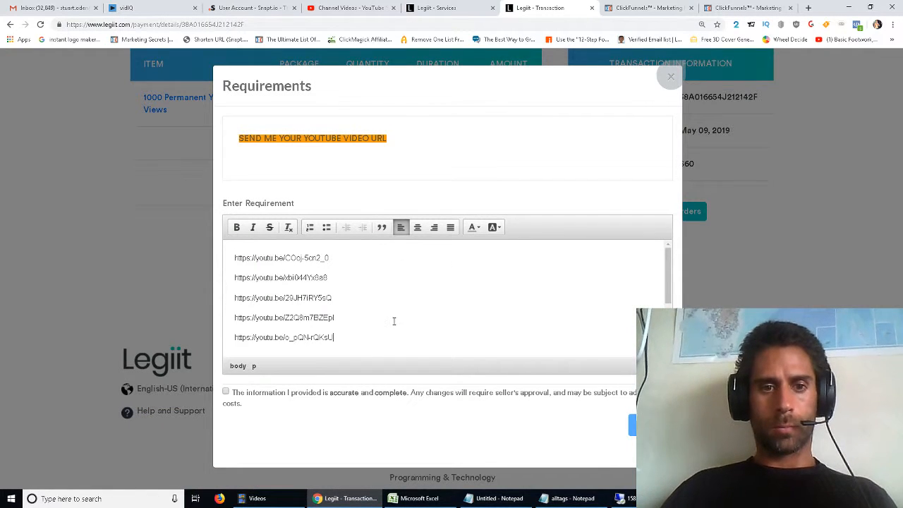
Step: Make room below the Step 5 link in the requirements and paste the shareable link of the Step 6 sales letter video
key("Return")
key("Return")
key("Return")
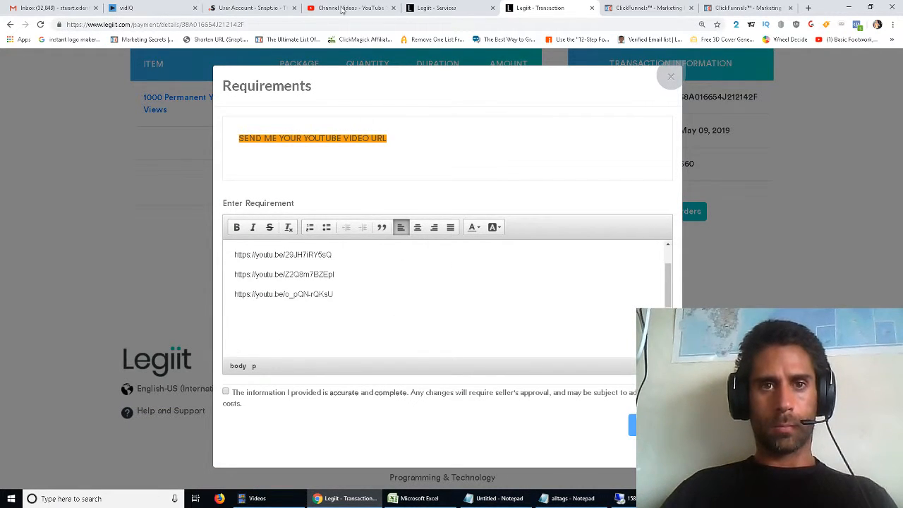
left_click(340, 8)
scroll(426, 284, "up", 1)
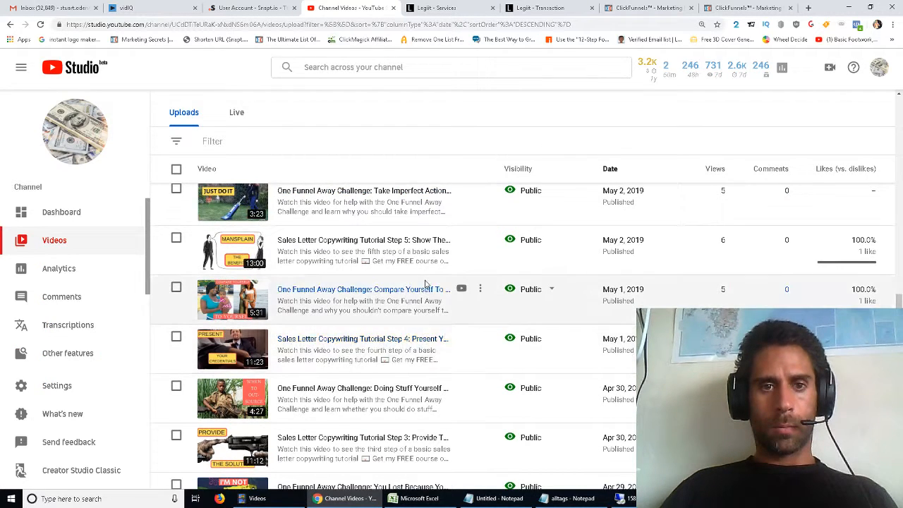
scroll(425, 283, "up", 2)
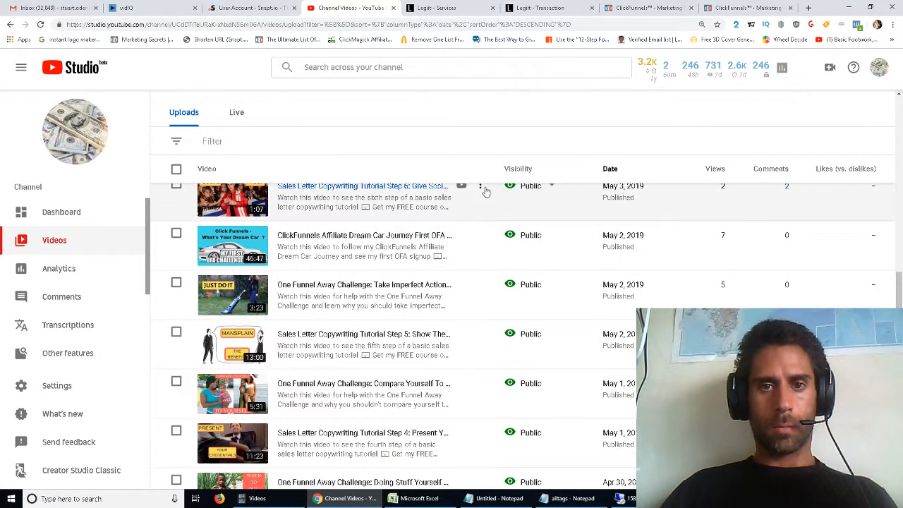
left_click(482, 186)
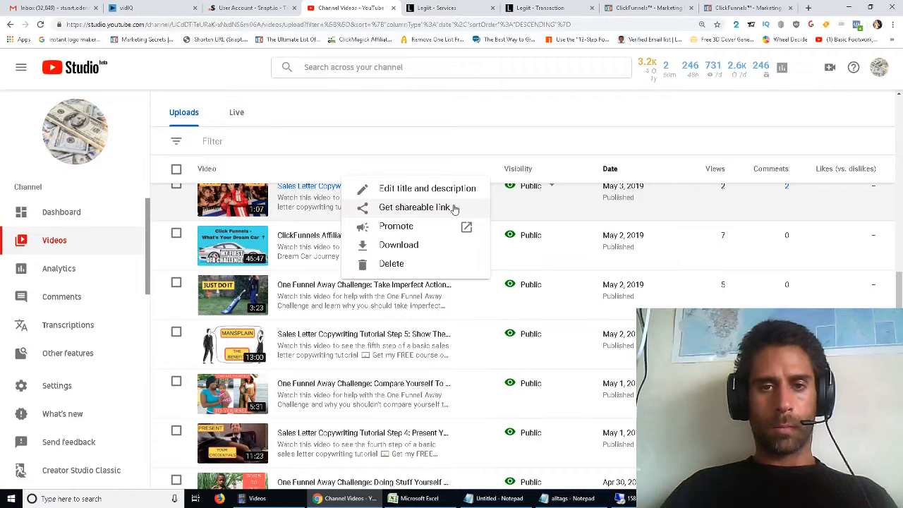
left_click(455, 208)
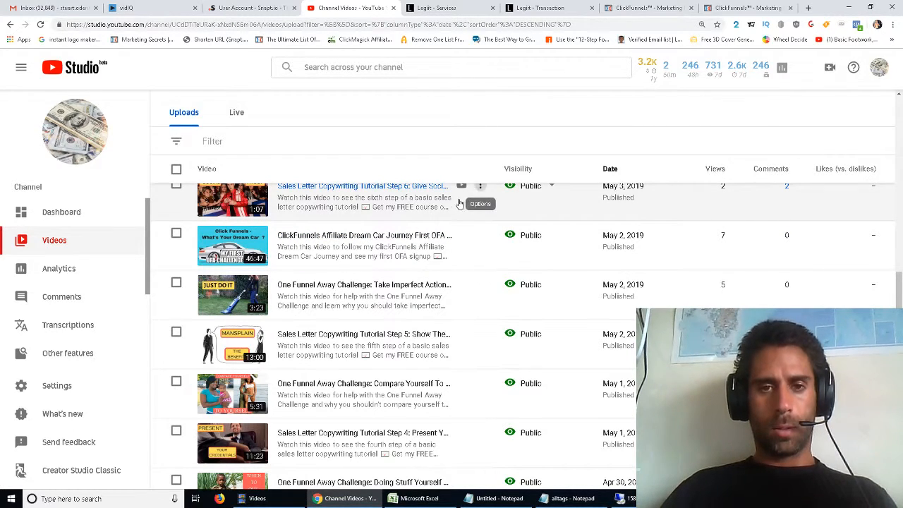
left_click(481, 188)
left_click(446, 209)
key("ctrl+Tab")
key("ctrl+Tab")
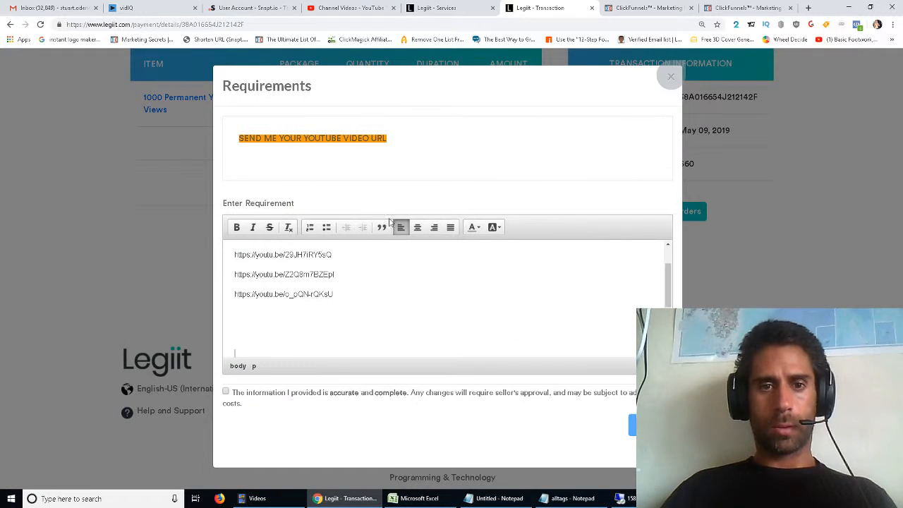
key("ctrl+v")
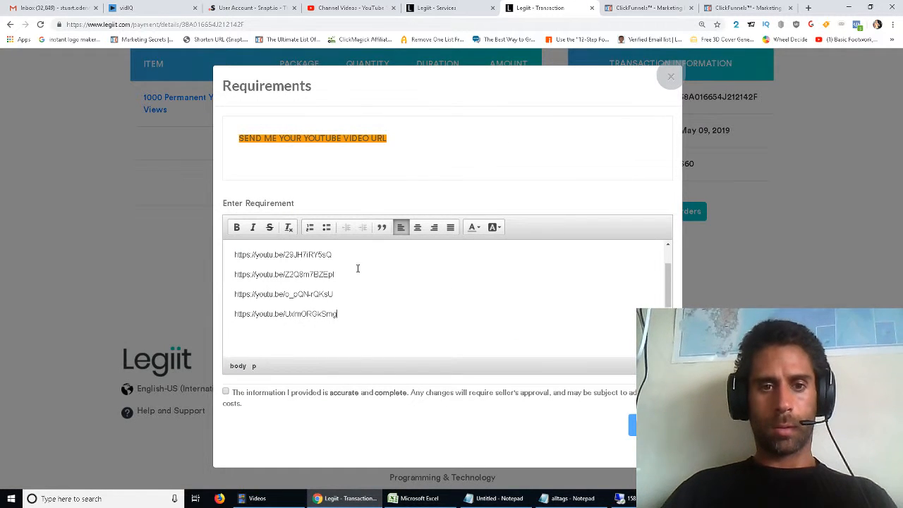
Step: Copy the shareable link of the Step 7 sales letter video from YouTube Studio and paste it below the Step 6 link in the Legiit requirements
left_click(459, 7)
left_click(349, 7)
scroll(412, 266, "up", 2)
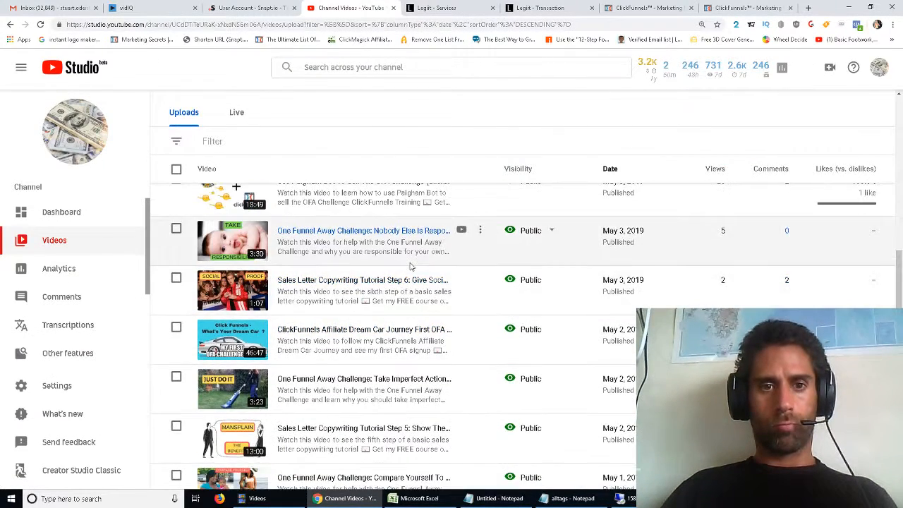
scroll(411, 266, "up", 1)
scroll(428, 261, "up", 1)
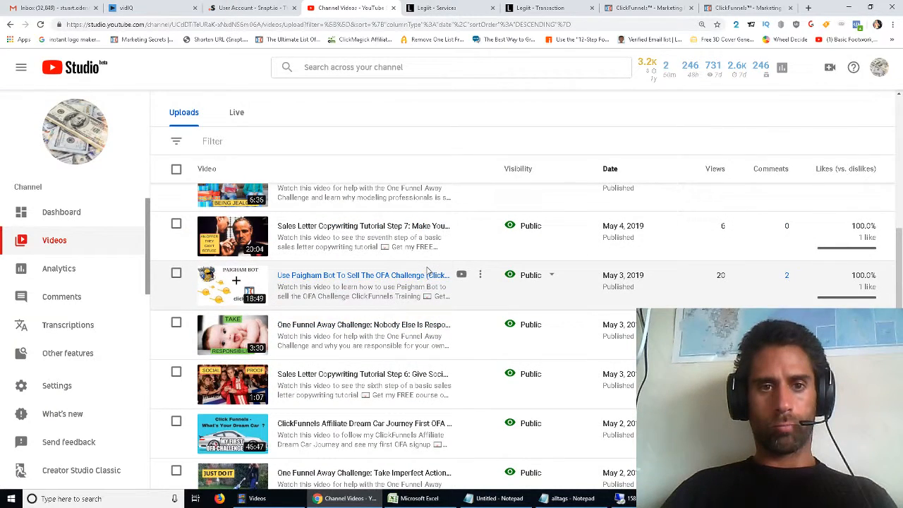
scroll(429, 272, "up", 2)
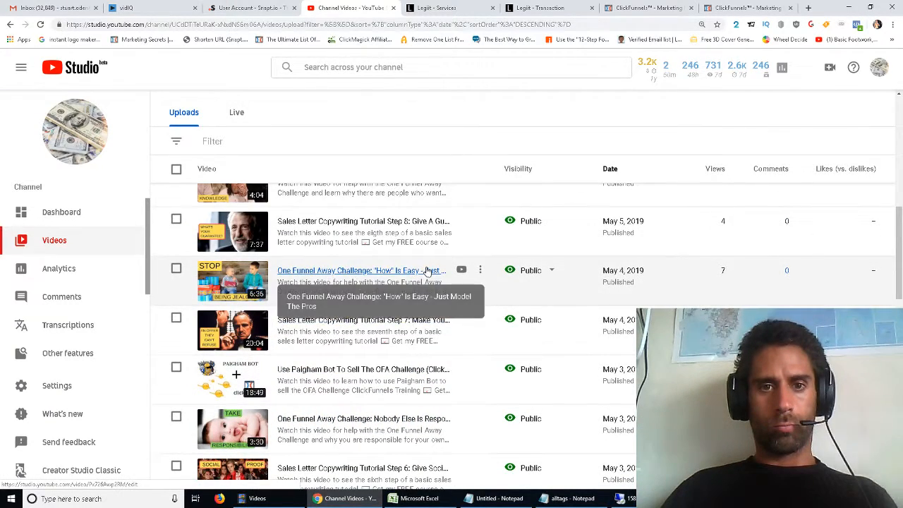
scroll(458, 320, "down", 1)
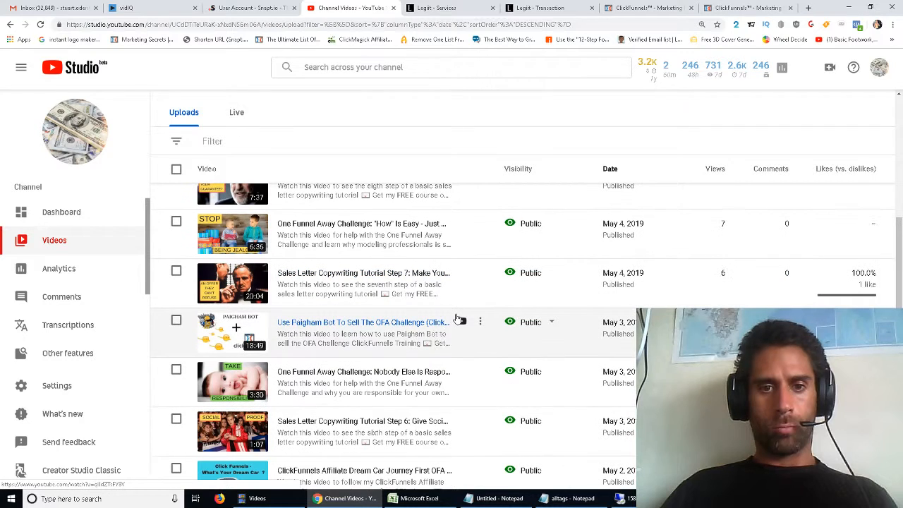
left_click(480, 274)
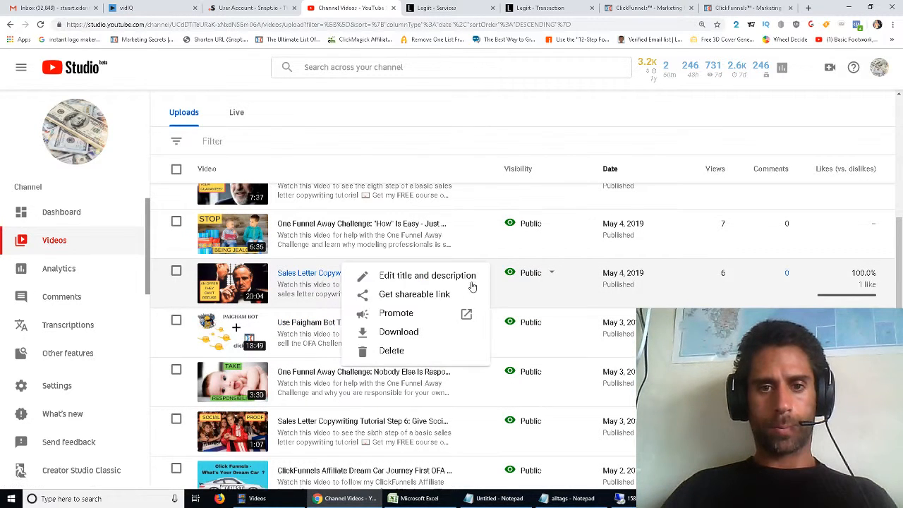
left_click(456, 296)
key("ctrl+Tab")
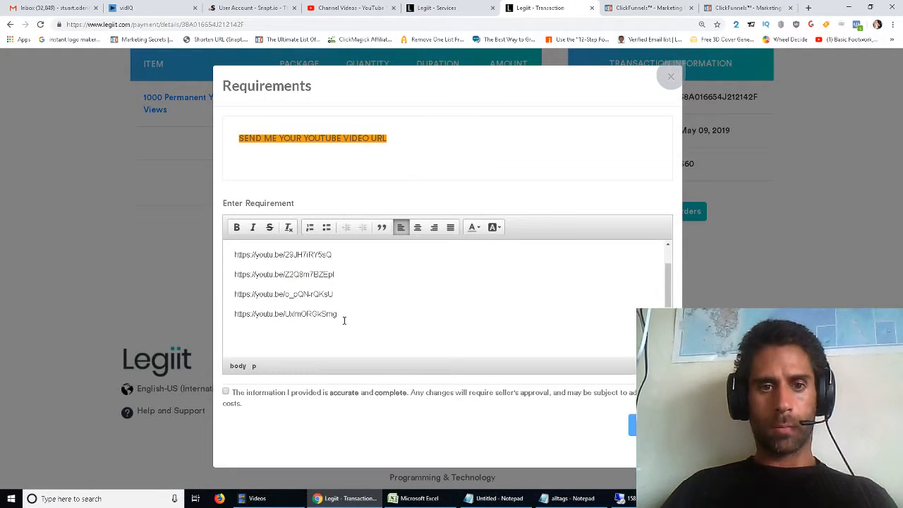
key("ctrl+v")
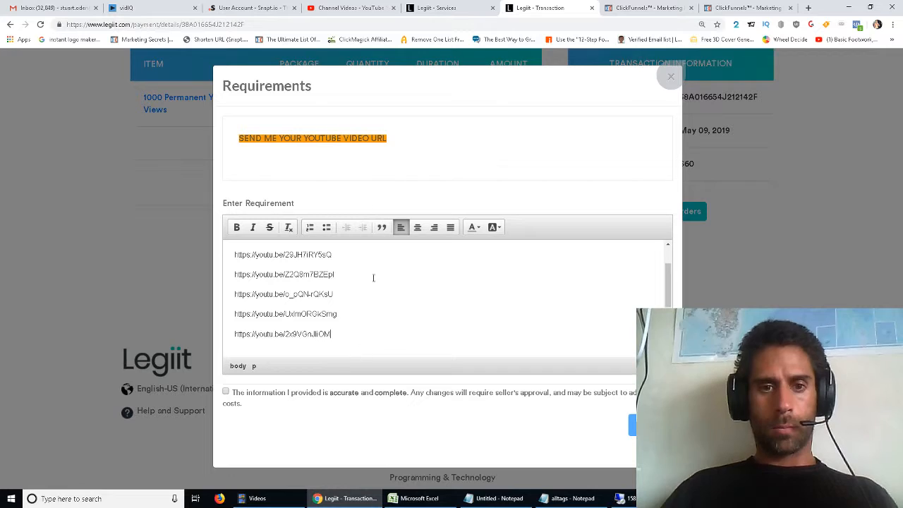
Step: Get the shareable link of the Step 8 sales letter video and add it below the Step 7 link in the requirements
left_click(405, 7)
left_click(386, 4)
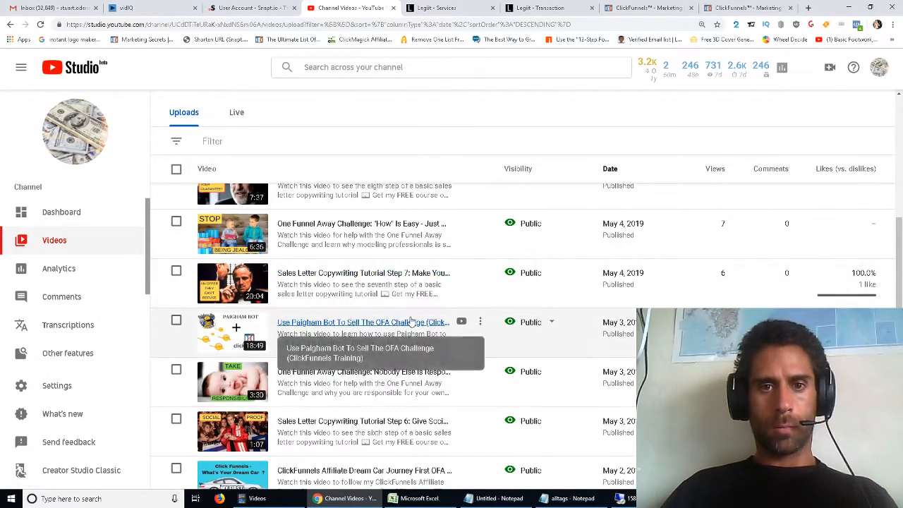
scroll(462, 243, "up", 1)
left_click(480, 221)
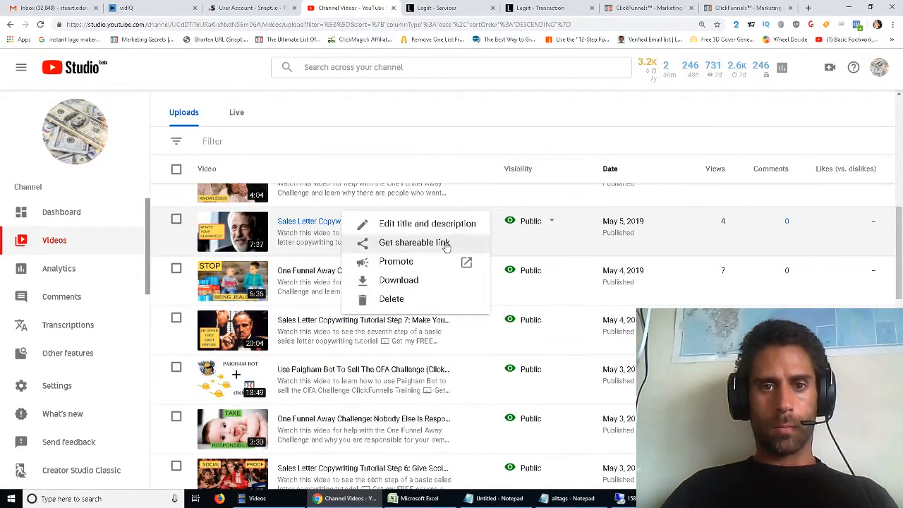
left_click(447, 242)
left_click(551, 12)
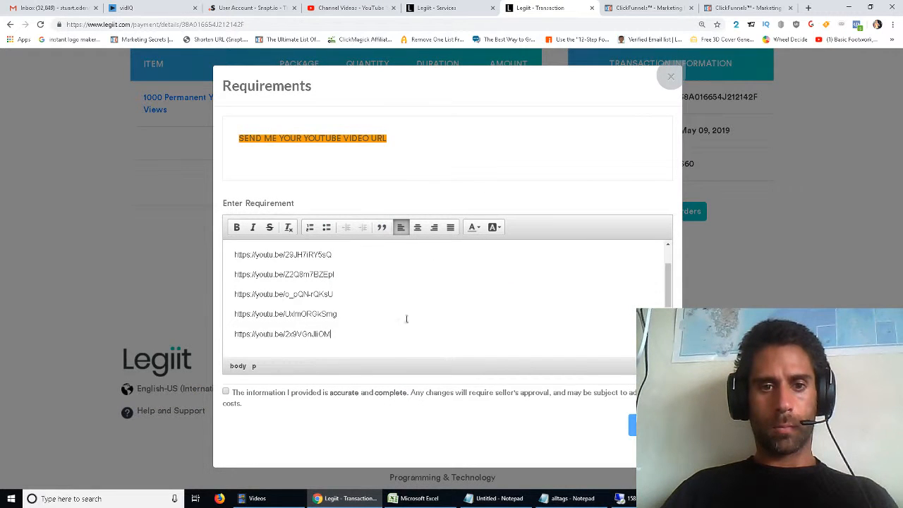
scroll(349, 346, "down", 1)
key("ctrl+v")
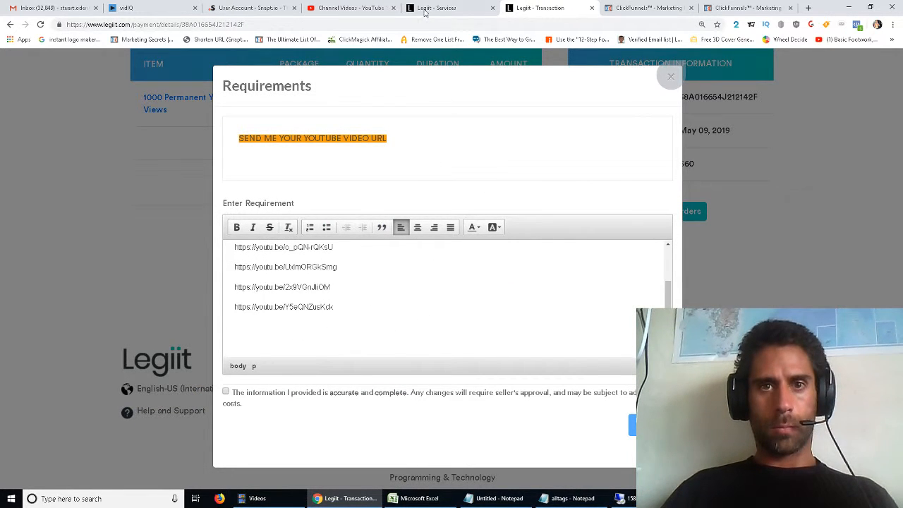
Step: Copy the Step 9 sales letter video's shareable link and paste it on the next line of the order requirements
left_click(346, 7)
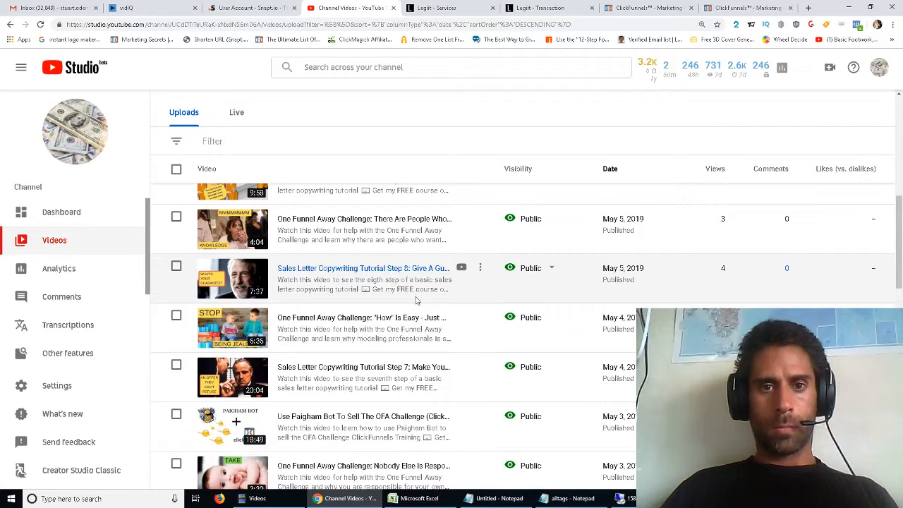
scroll(416, 300, "up", 1)
left_click(480, 219)
left_click(451, 238)
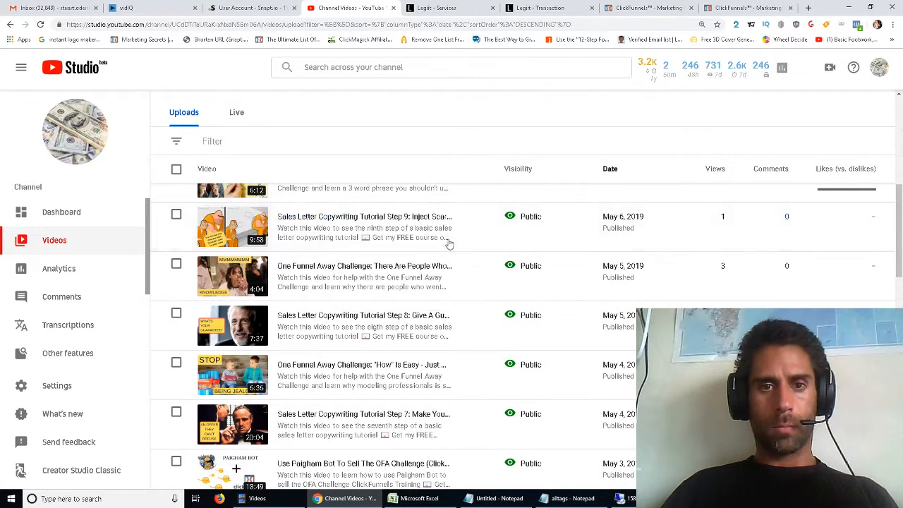
left_click(540, 7)
key("ctrl+v")
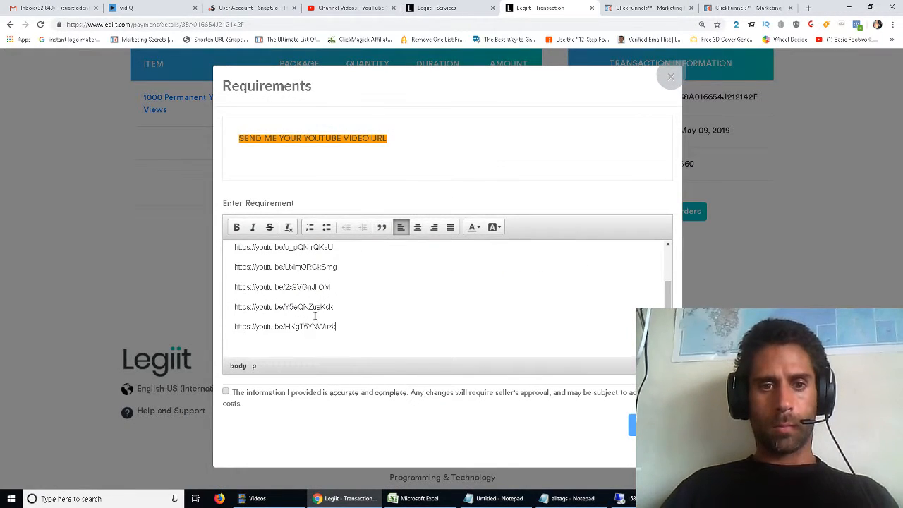
Step: Get the Step 10 sales letter video's shareable link and paste it below the Step 9 link in the requirements
left_click(346, 7)
scroll(413, 303, "up", 1)
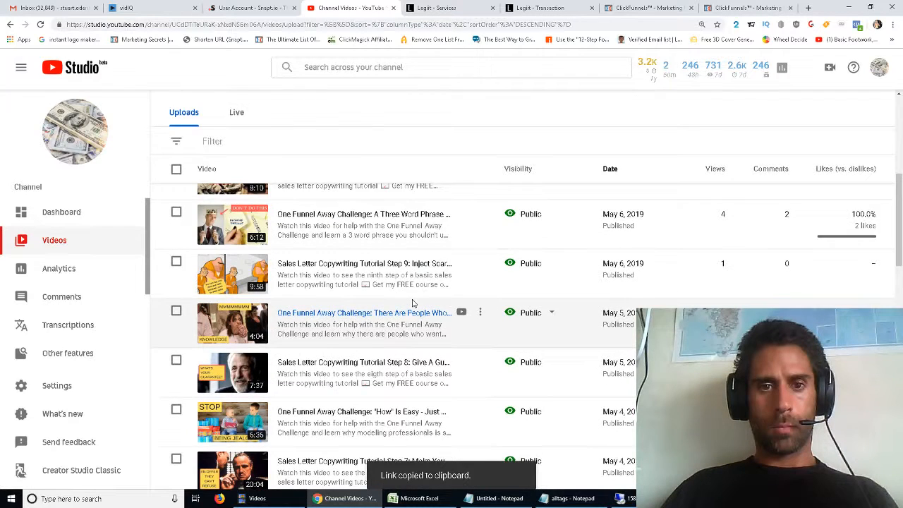
scroll(413, 303, "up", 1)
left_click(480, 211)
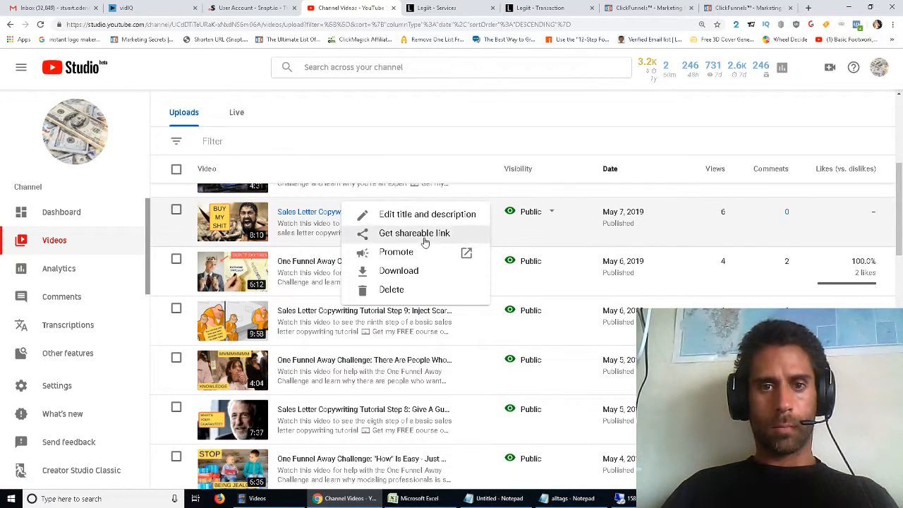
left_click(424, 242)
left_click(540, 7)
key("ctrl+v")
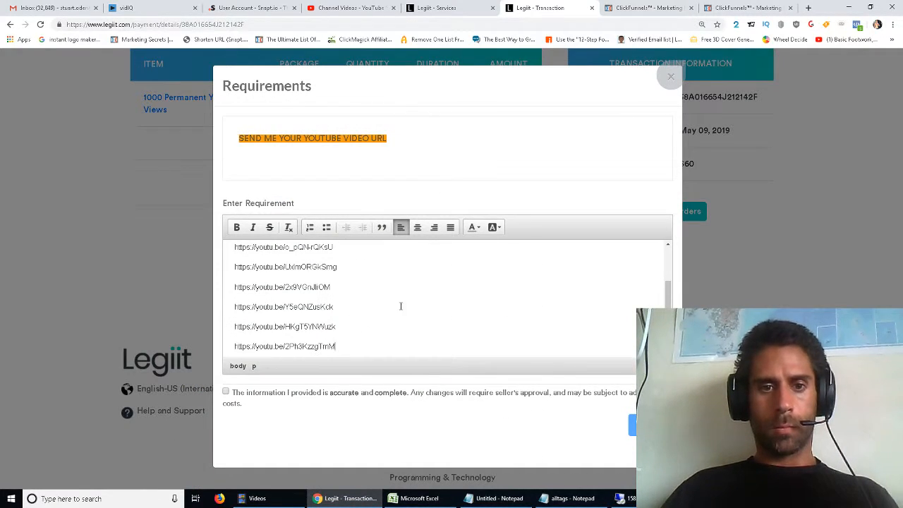
Step: Copy the Step 11 sales letter video's shareable link and paste it on a new line below the Step 10 link
left_click(381, 7)
scroll(429, 297, "up", 2)
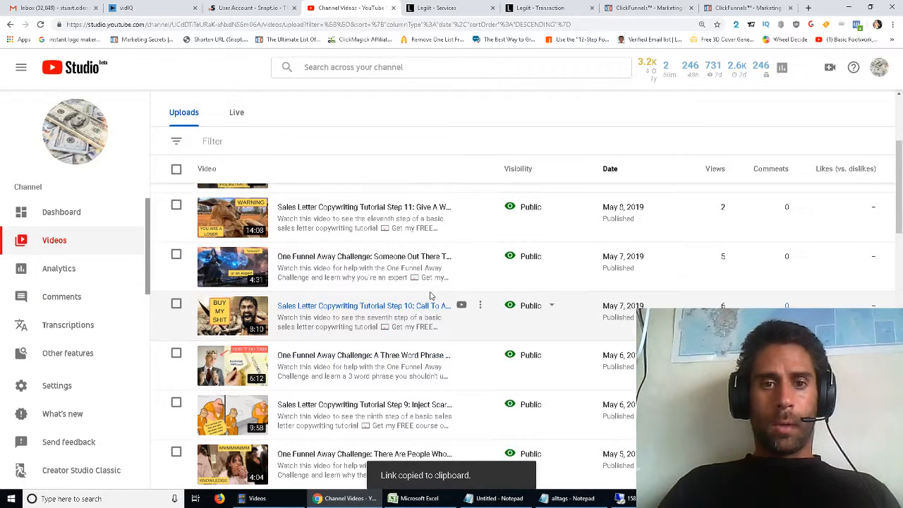
left_click(479, 207)
left_click(427, 227)
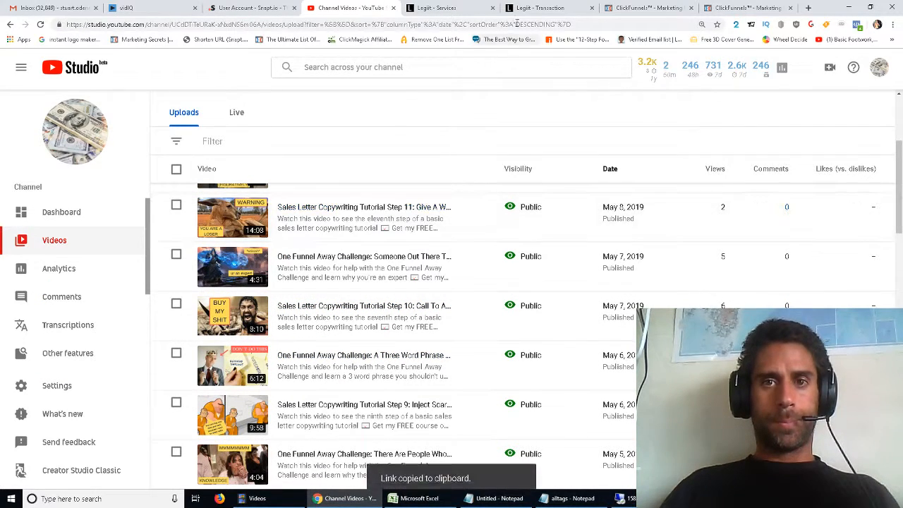
left_click(540, 8)
key("Return")
key("ctrl+v")
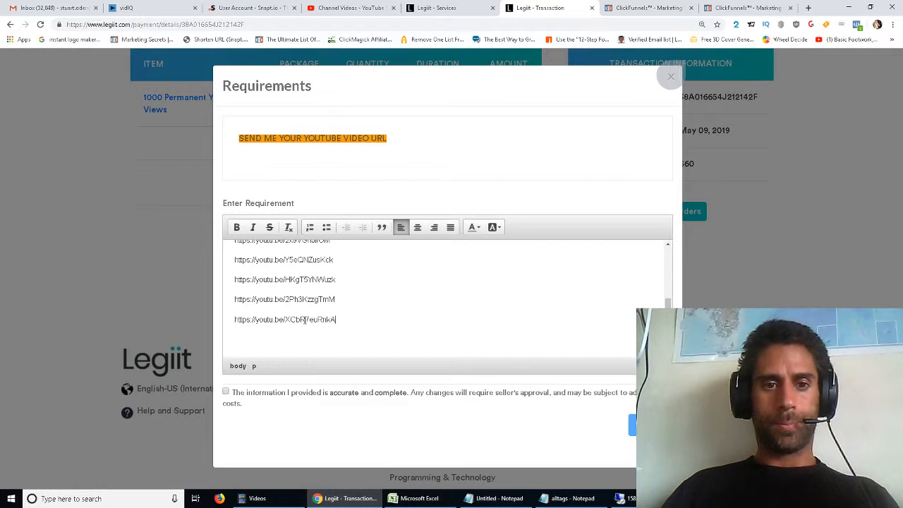
Step: Paste the Step 12 sales letter video's shareable link below the Step 11 link and submit the order requirements
left_click(388, 8)
scroll(449, 237, "up", 3)
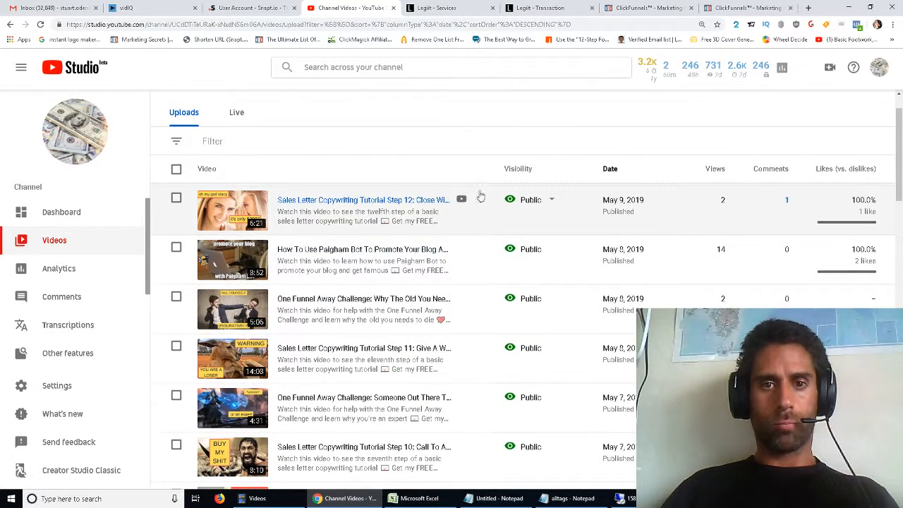
left_click(480, 199)
left_click(414, 221)
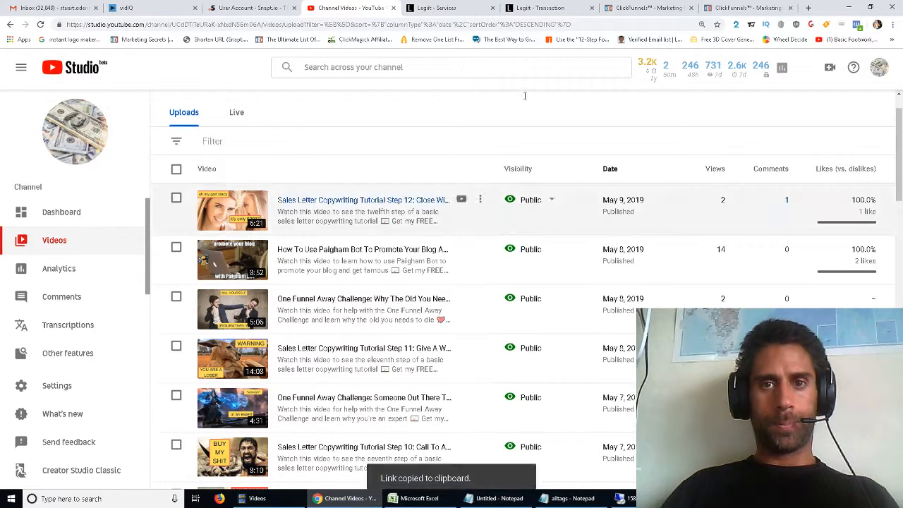
left_click(540, 8)
key("ctrl+v")
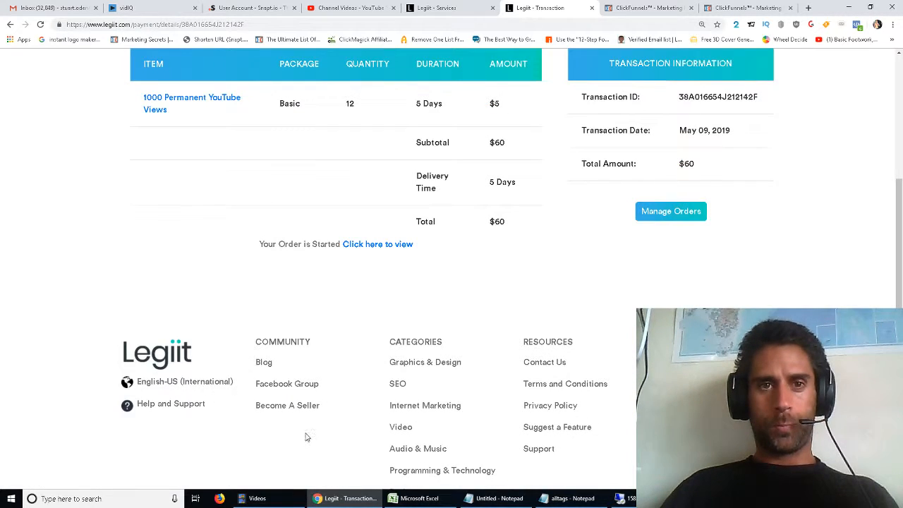
Step: View the started 1000 Permanent YouTube Views order and look through its details
left_click(372, 247)
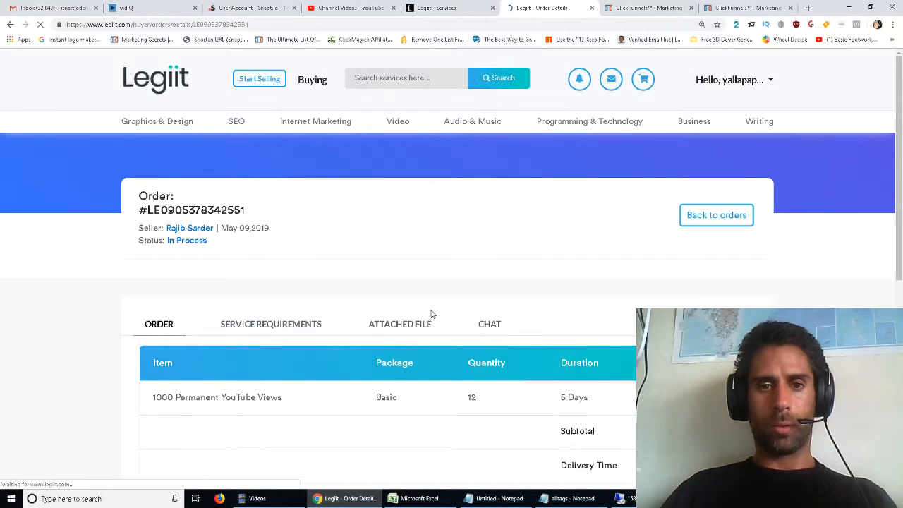
scroll(433, 314, "down", 5)
scroll(431, 309, "up", 3)
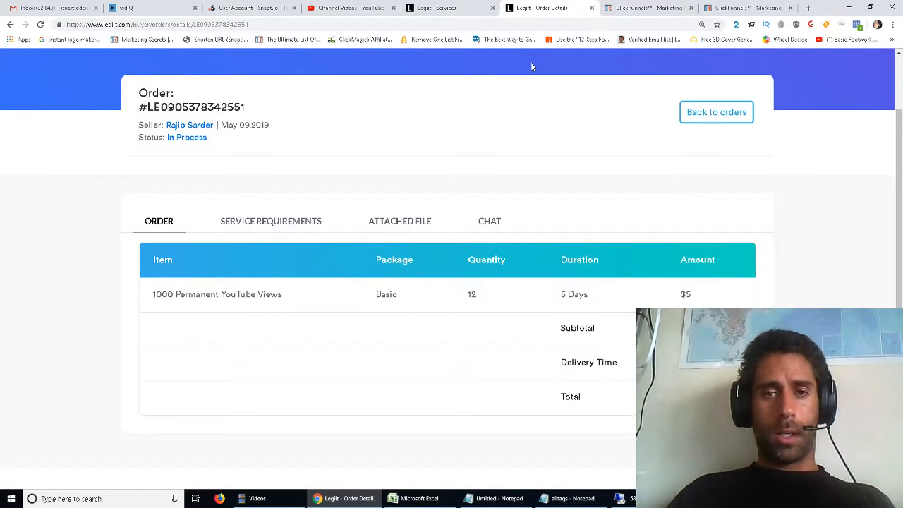
Step: Return to the Legiit YouTube services results and open the 1000 Permanent YouTube Views service in a new tab
left_click(482, 7)
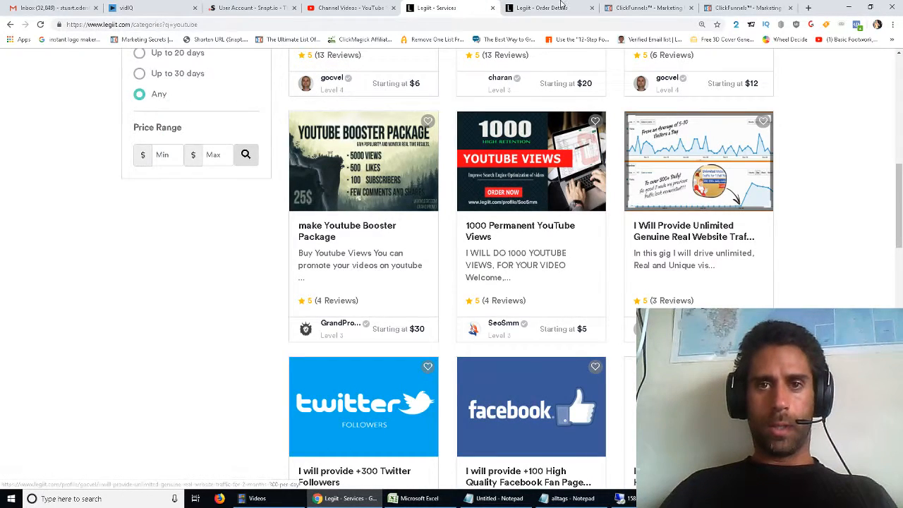
left_click(563, 8)
left_click(648, 6)
left_click(559, 6)
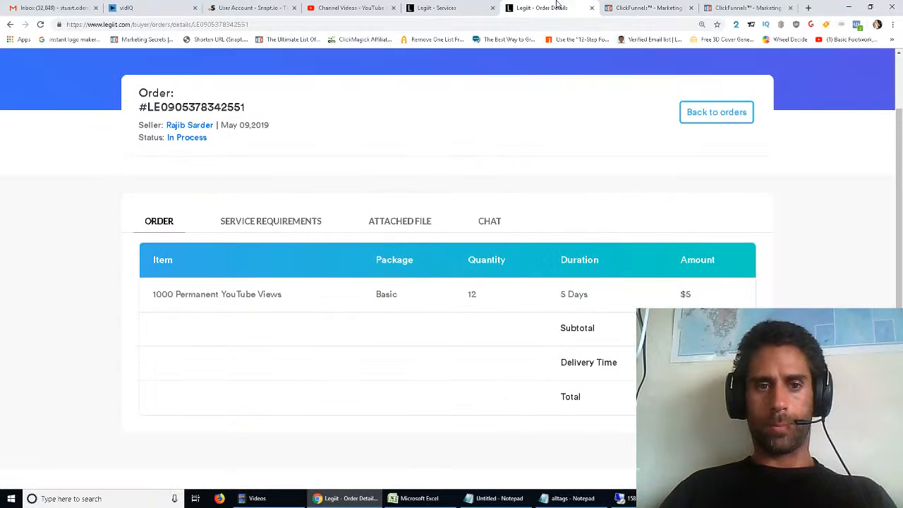
left_click(423, 6)
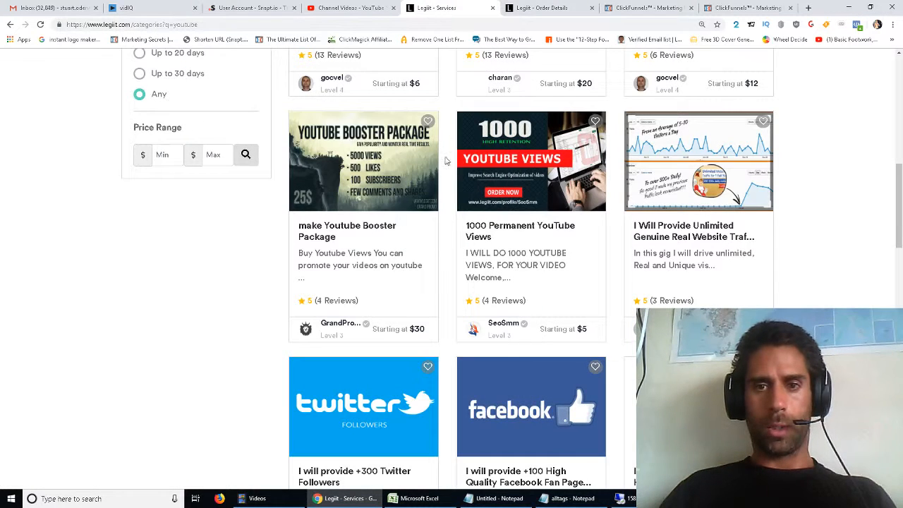
middle_click(513, 248)
left_click(472, 6)
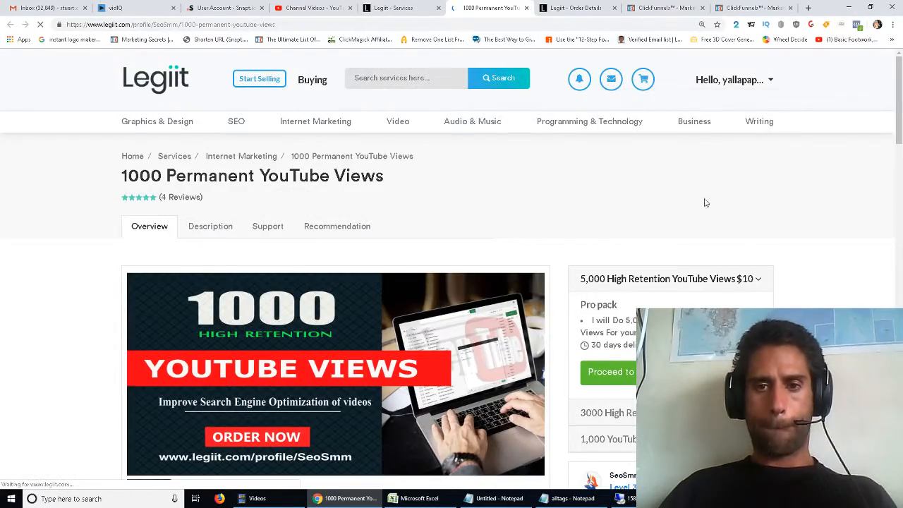
Step: Review the service page's description, seller information and 1,000 YouTube Views package
scroll(790, 227, "down", 4)
scroll(790, 228, "down", 5)
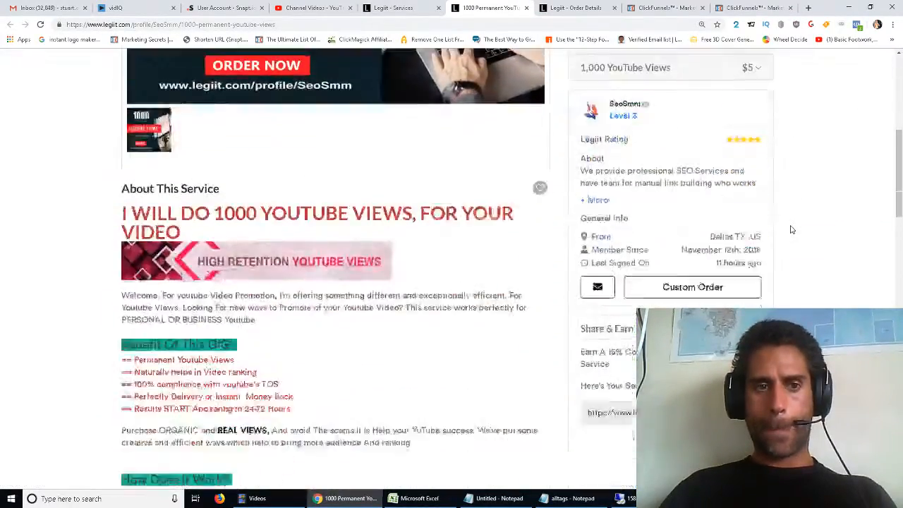
scroll(792, 229, "up", 2)
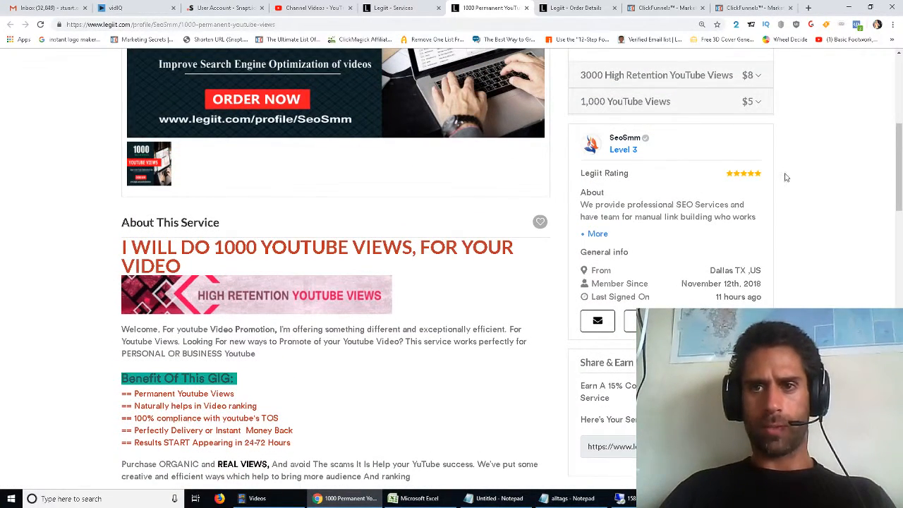
left_click(693, 103)
scroll(825, 240, "down", 2)
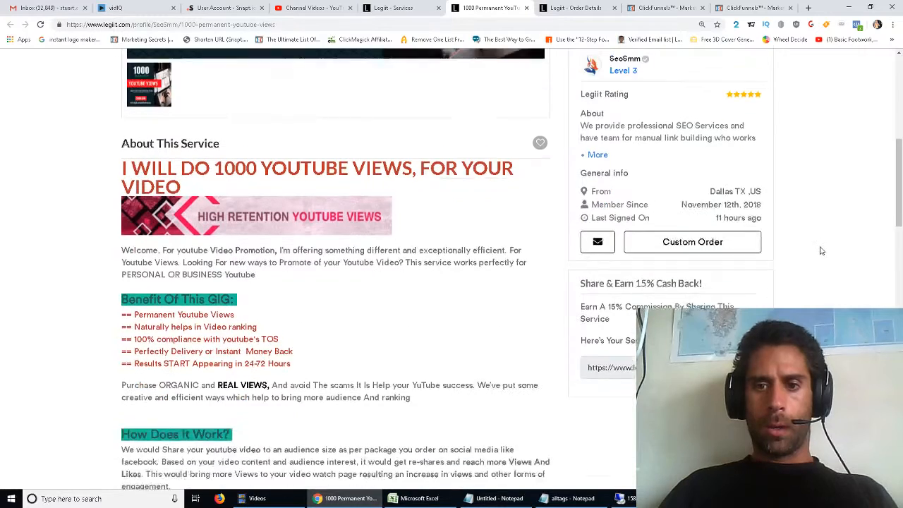
Step: Examine the service's affiliate link and the commission text in the Share & Earn 15% Cash Back section
left_click(610, 333)
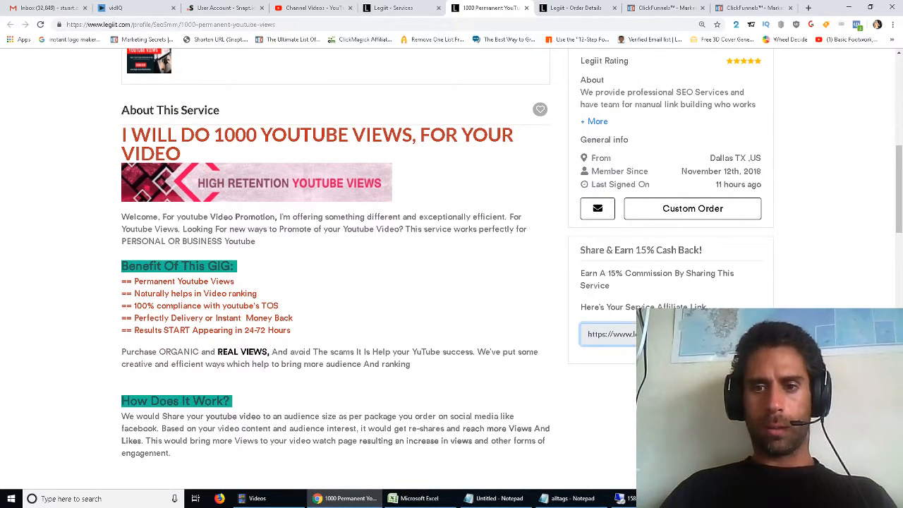
left_click(656, 335)
left_click_drag(656, 334, 766, 334)
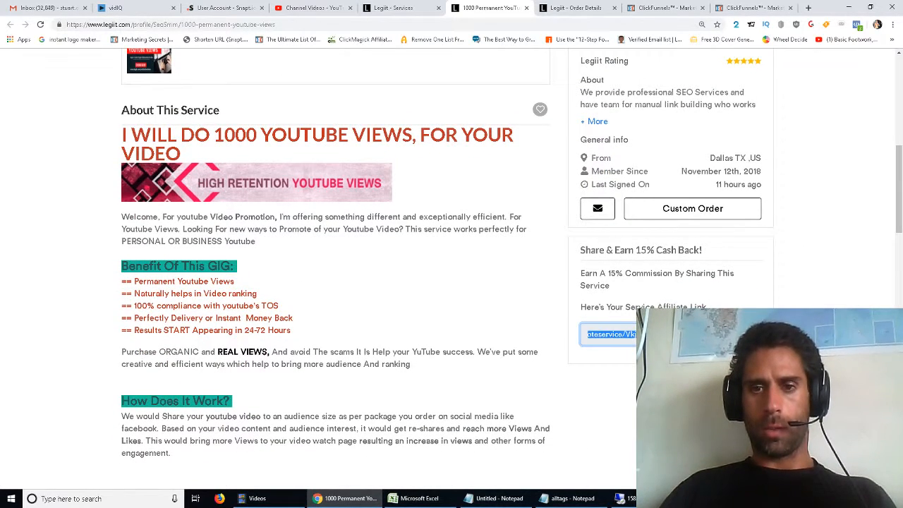
left_click(670, 334)
left_click_drag(636, 250, 662, 251)
left_click(654, 303)
left_click_drag(612, 274, 609, 285)
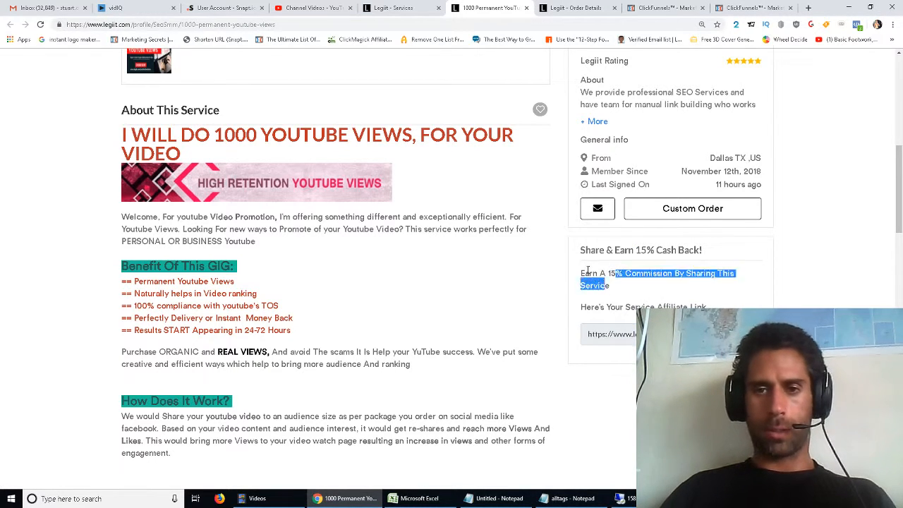
left_click(579, 273)
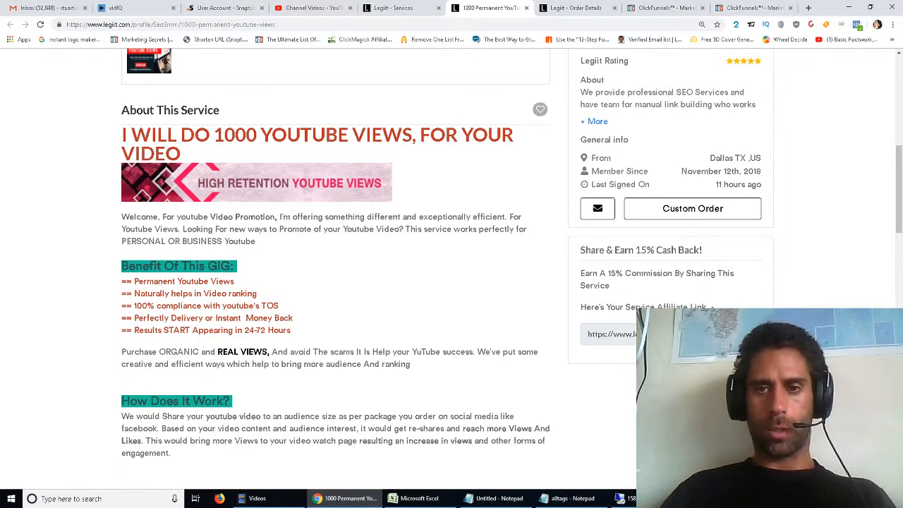
Step: Check the Gmail inbox and return to the Legiit YouTube services results
left_click(61, 7)
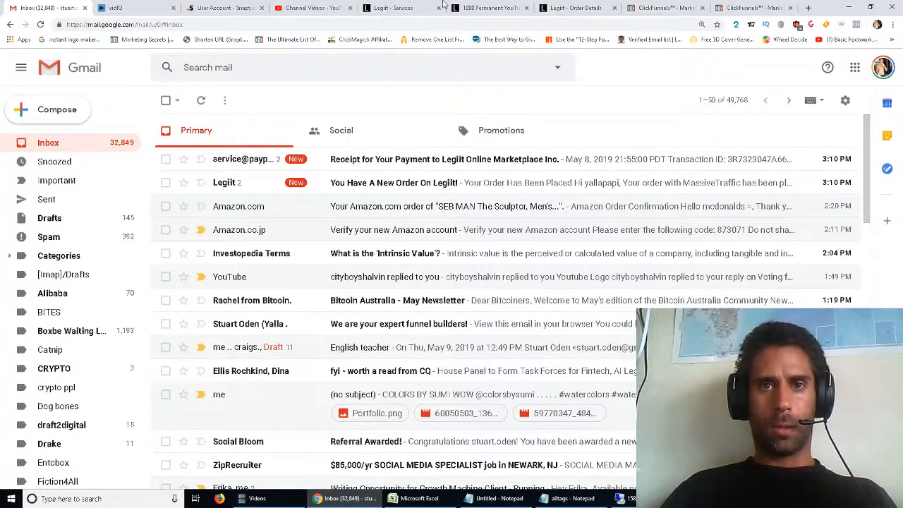
left_click(399, 8)
key("alt+Tab")
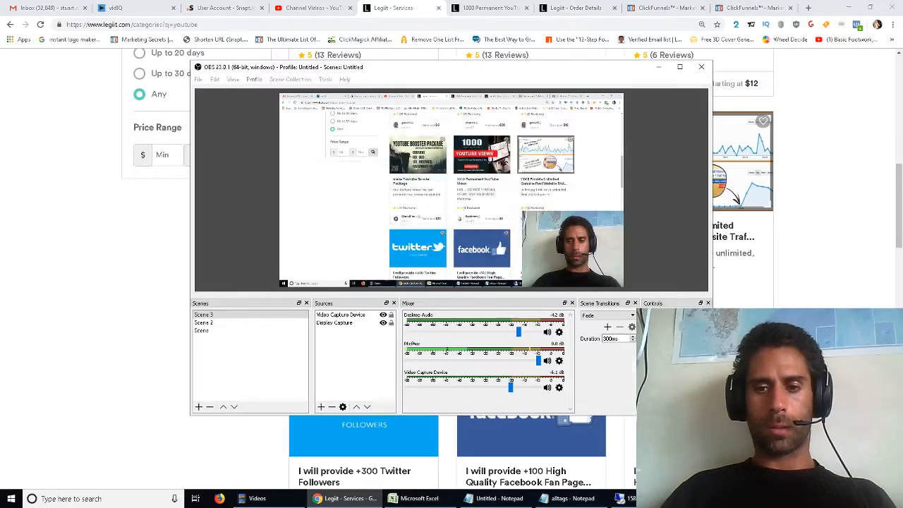